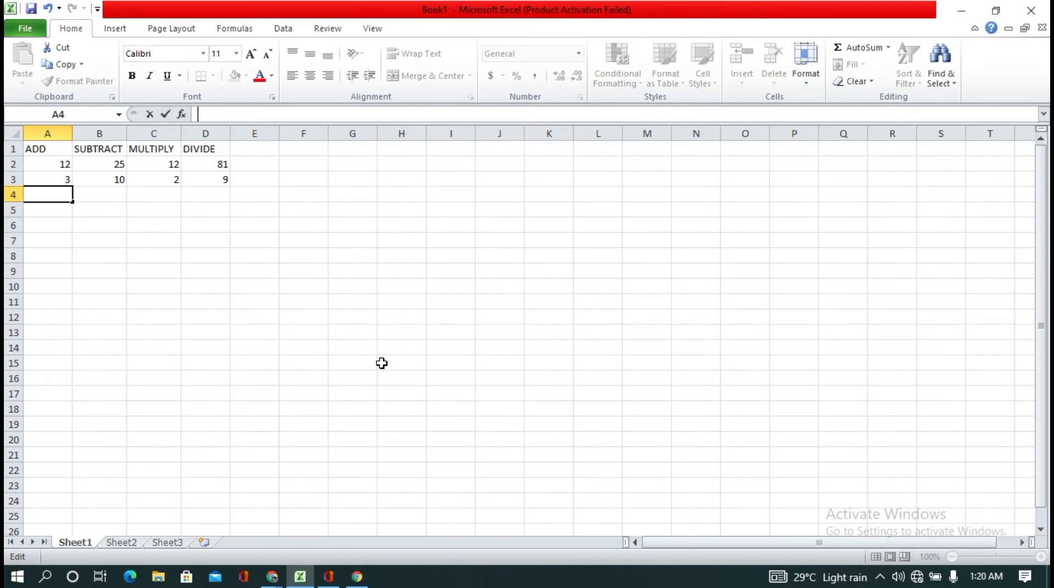
pyautogui.click(65, 162)
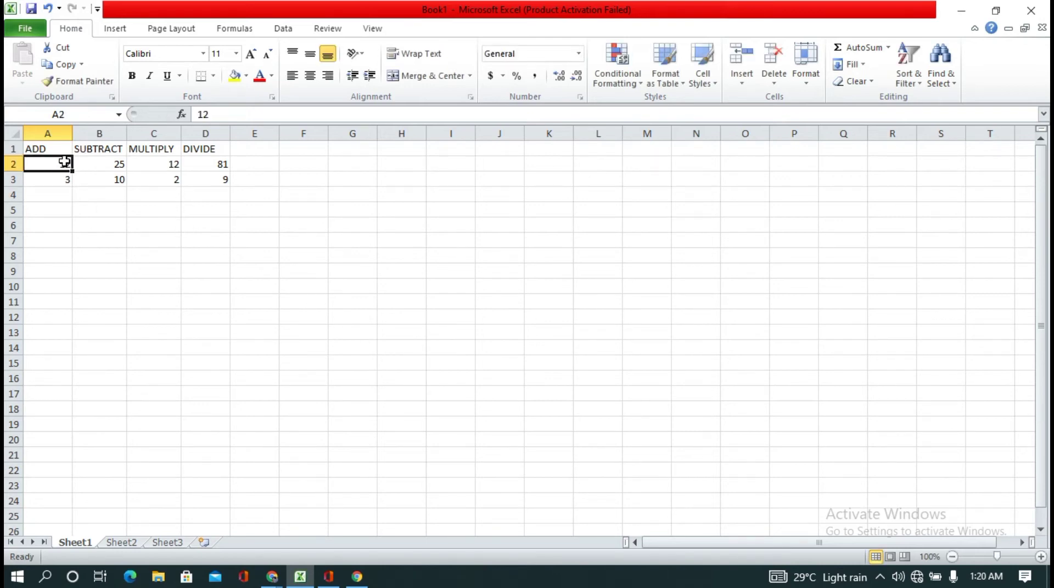
pyautogui.click(104, 163)
pyautogui.click(84, 179)
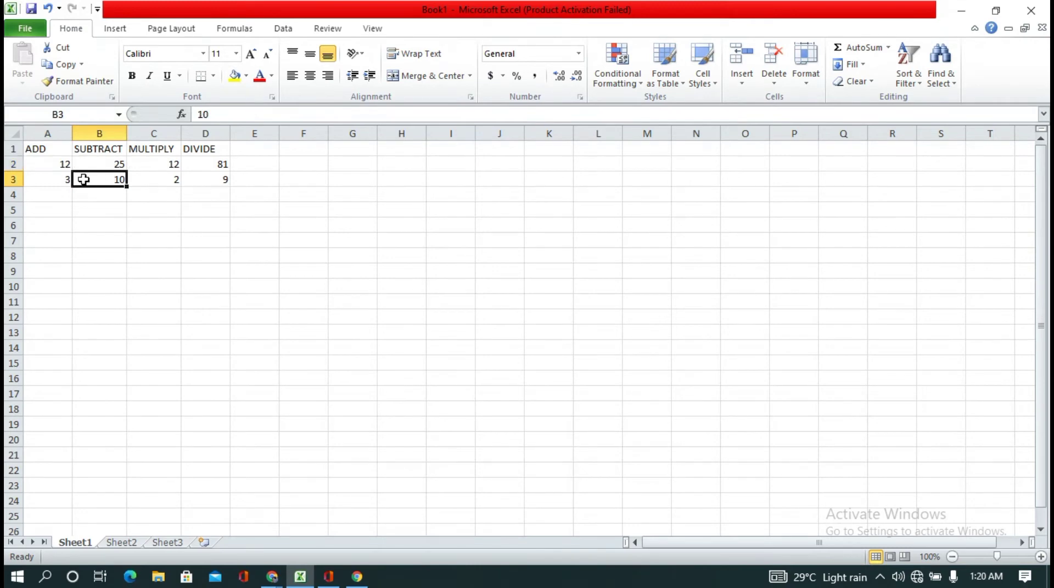
pyautogui.click(49, 163)
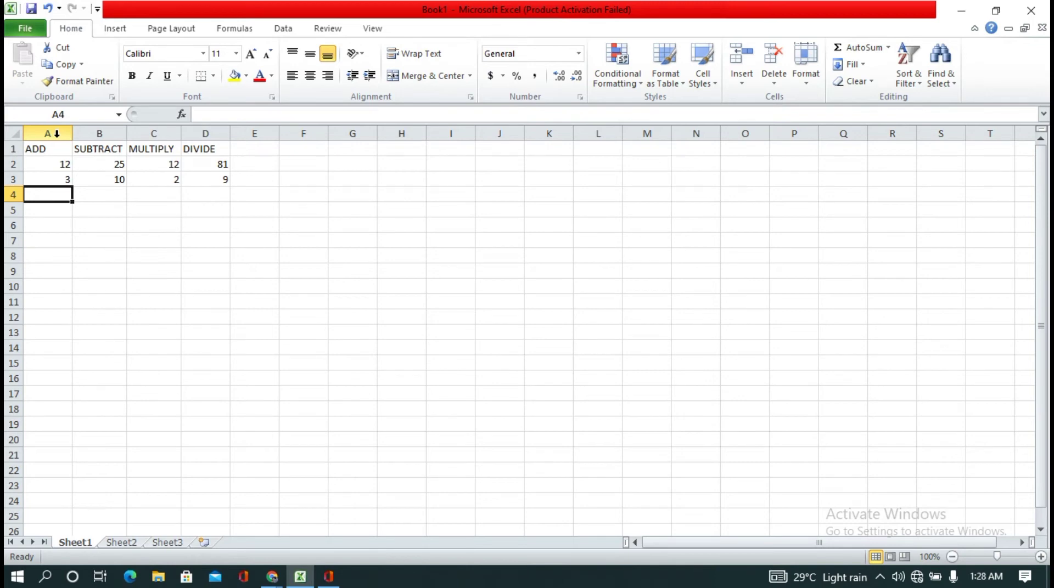
# Step: Enter the formula =A2+A3 in cell A4 to add the two numbers in the ADD column
pyautogui.click(221, 113)
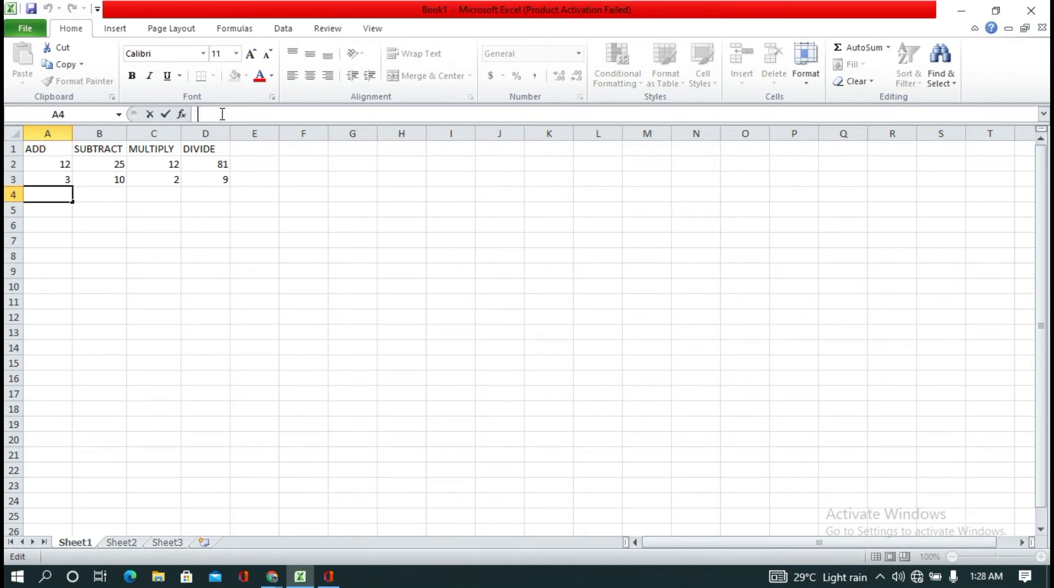
pyautogui.write('=')
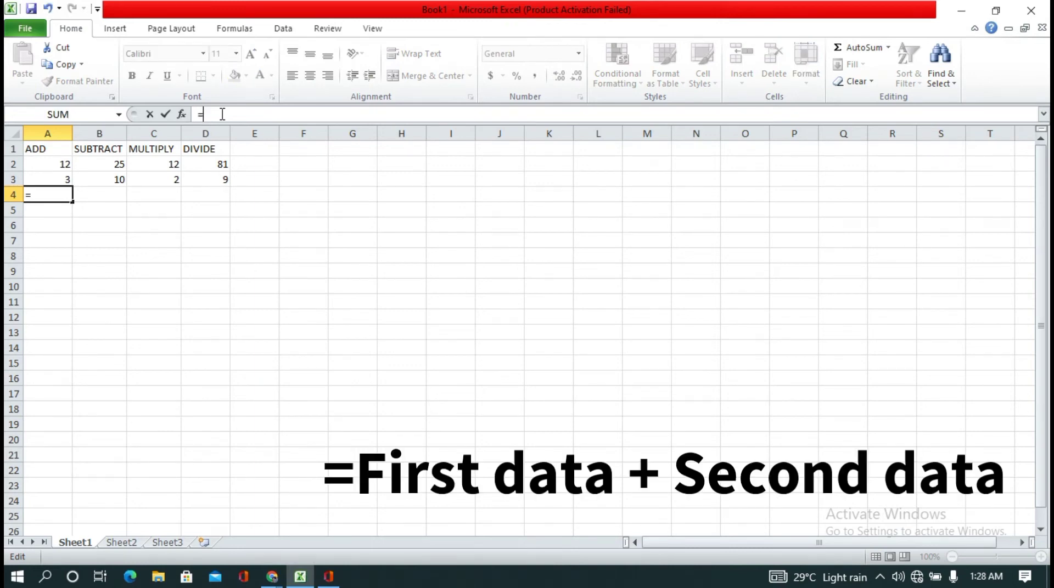
pyautogui.click(45, 170)
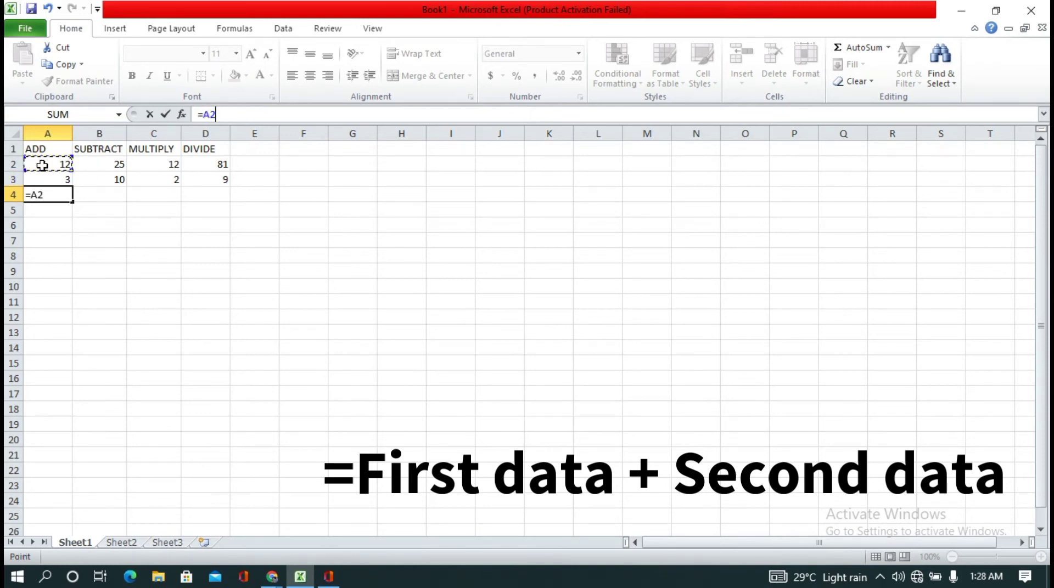
pyautogui.write('+')
pyautogui.click(57, 182)
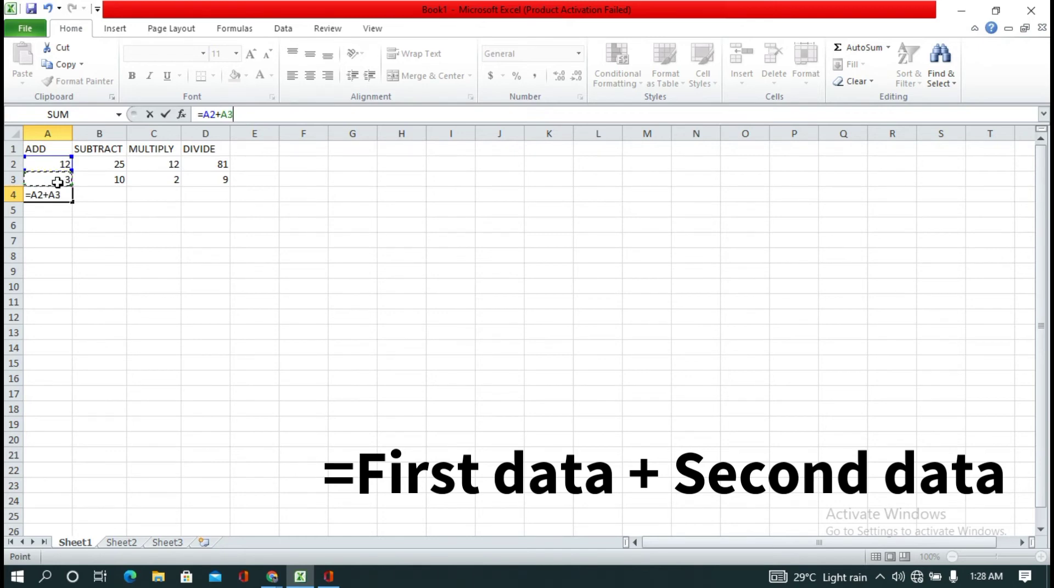
pyautogui.press('Return')
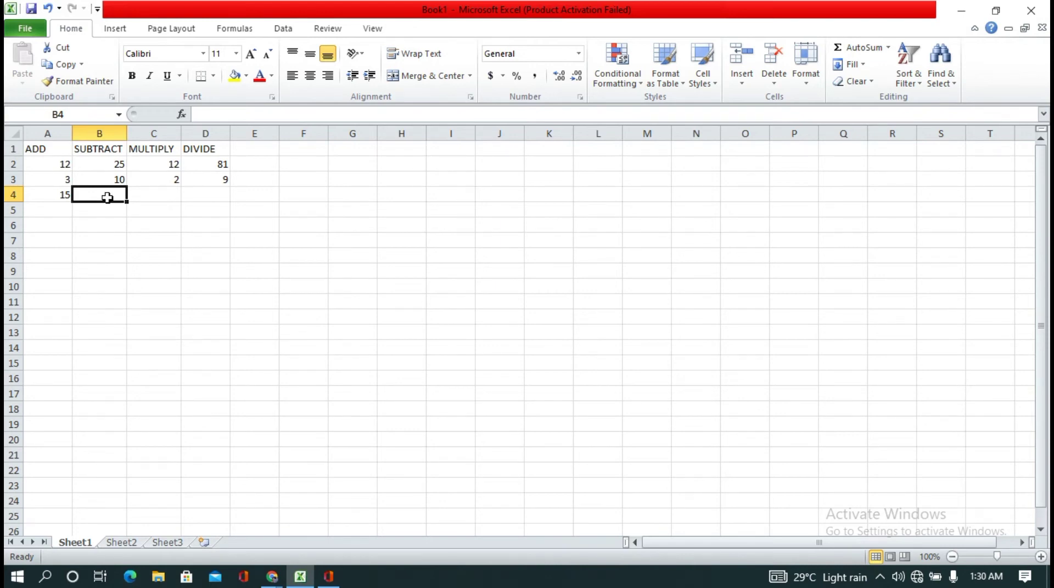
# Step: Enter the formula =B2-B3 in cell B4 to subtract the two numbers in the SUBTRACT column
pyautogui.write('=')
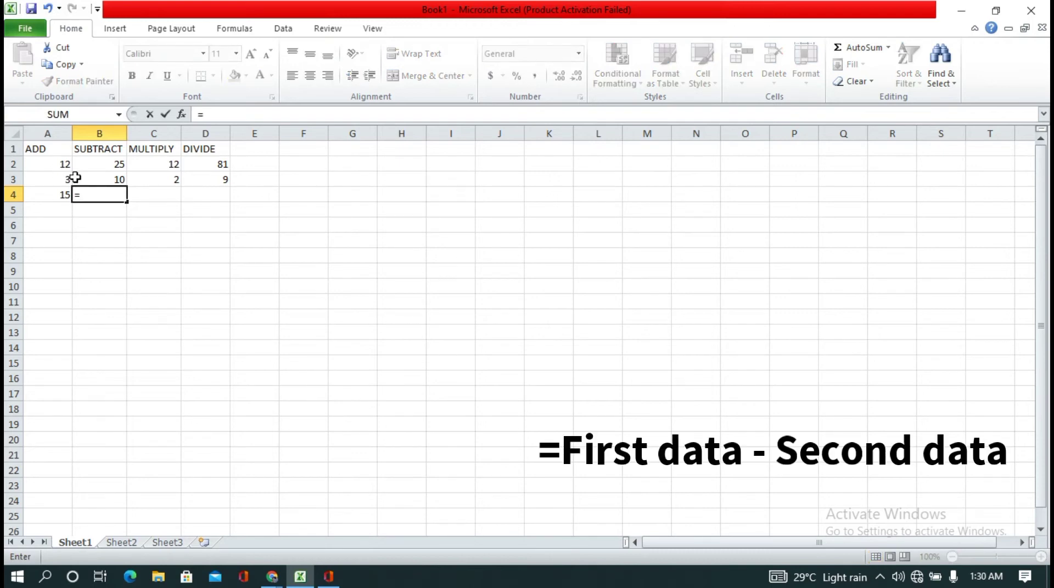
pyautogui.click(87, 164)
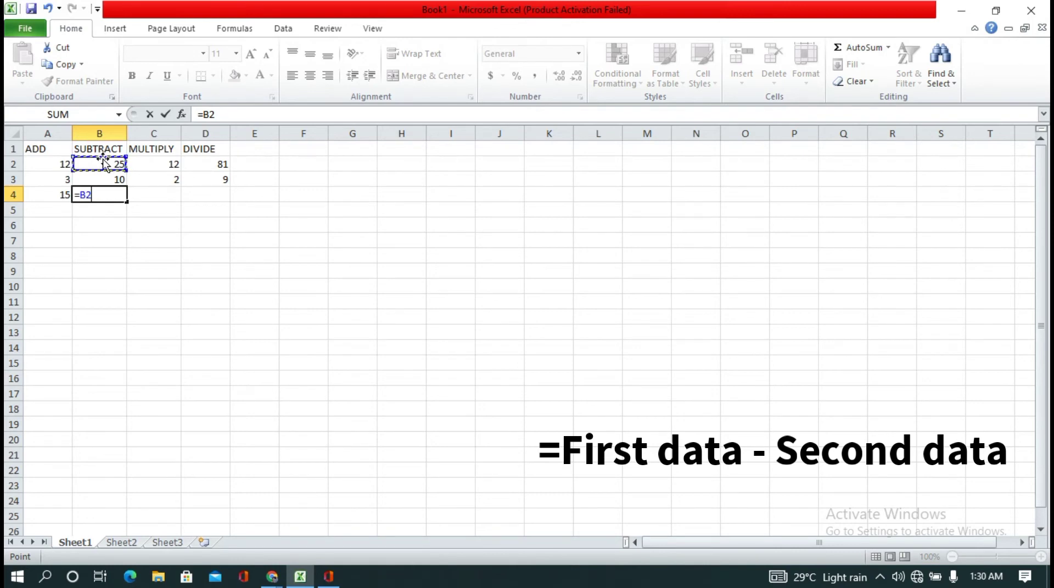
pyautogui.write('-')
pyautogui.click(118, 182)
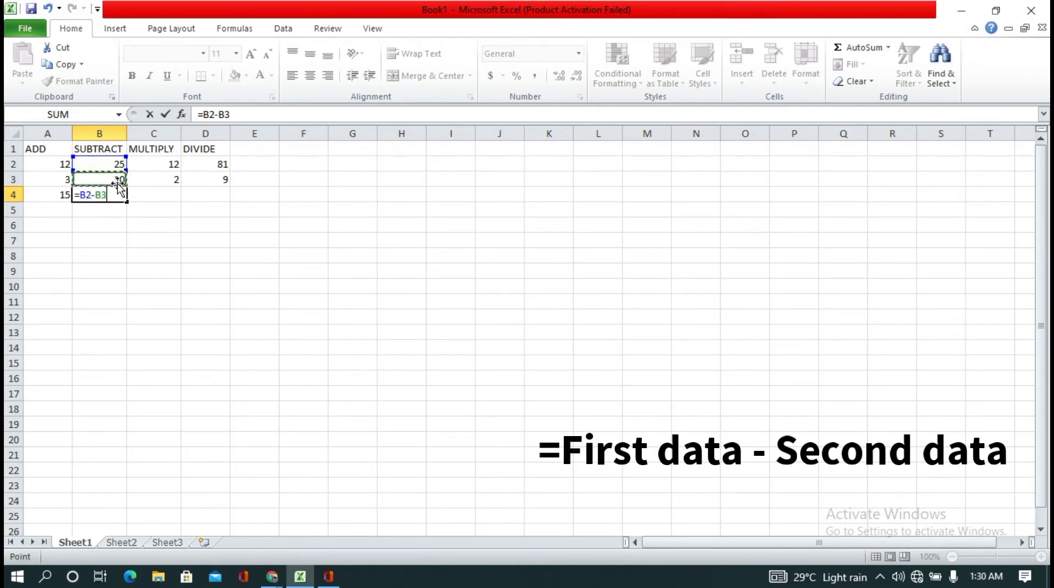
pyautogui.press('Return')
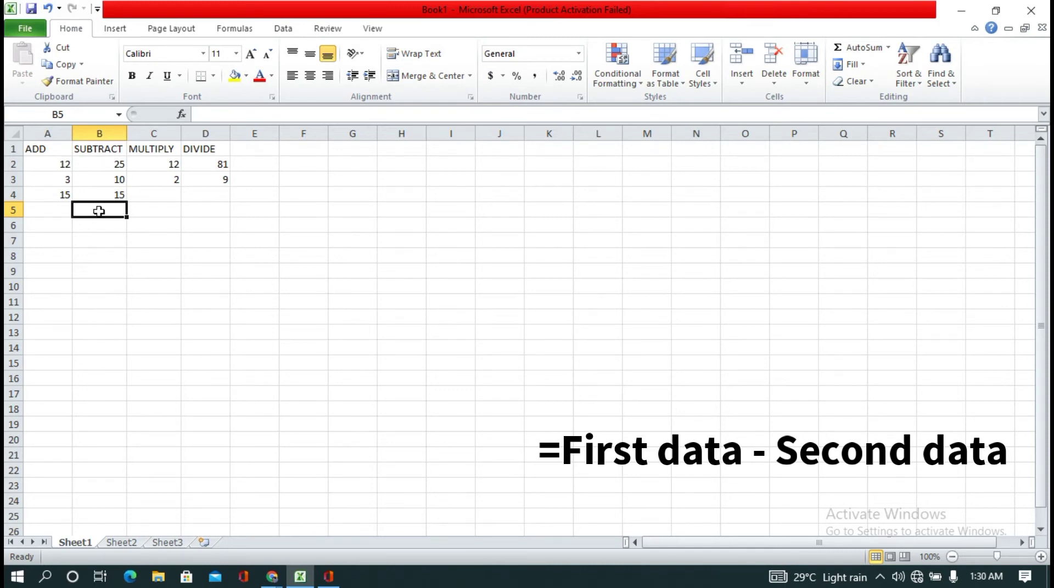
# Step: Enter the formula =C2*C3 in cell C4 to multiply the two numbers in the MULTIPLY column
pyautogui.doubleClick(161, 201)
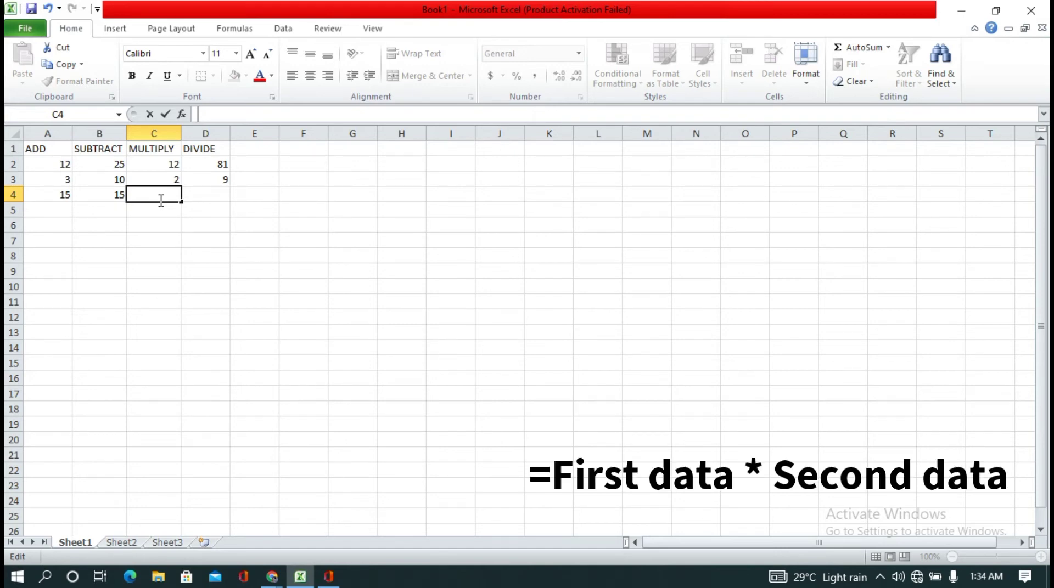
pyautogui.write('=')
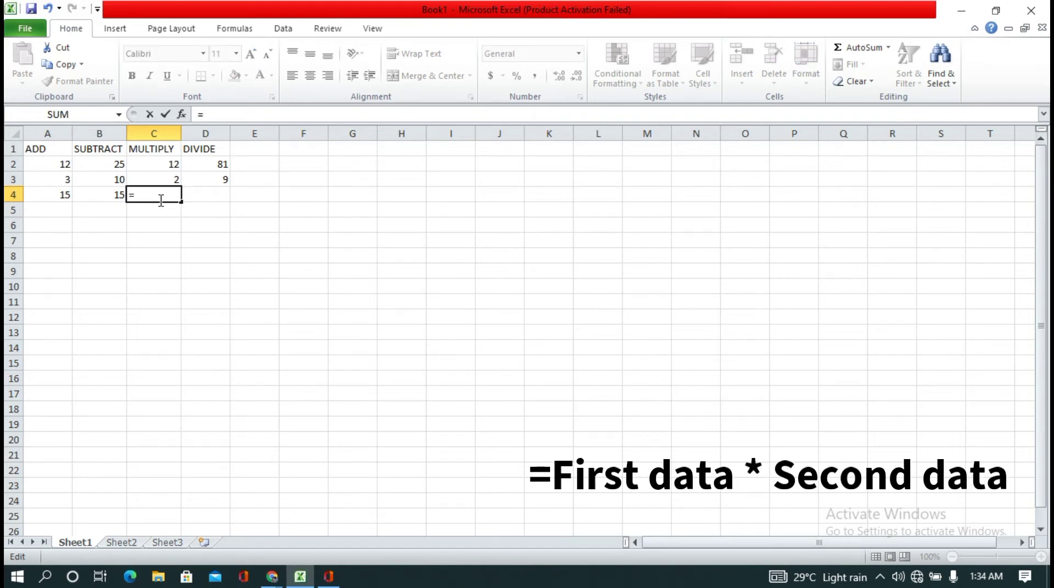
pyautogui.click(159, 165)
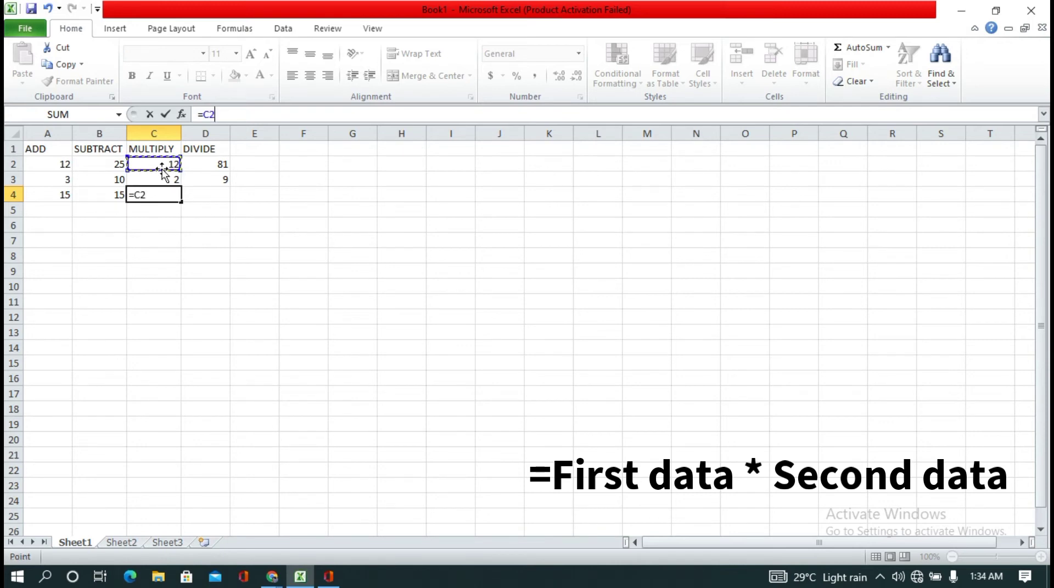
pyautogui.write('*')
pyautogui.click(166, 181)
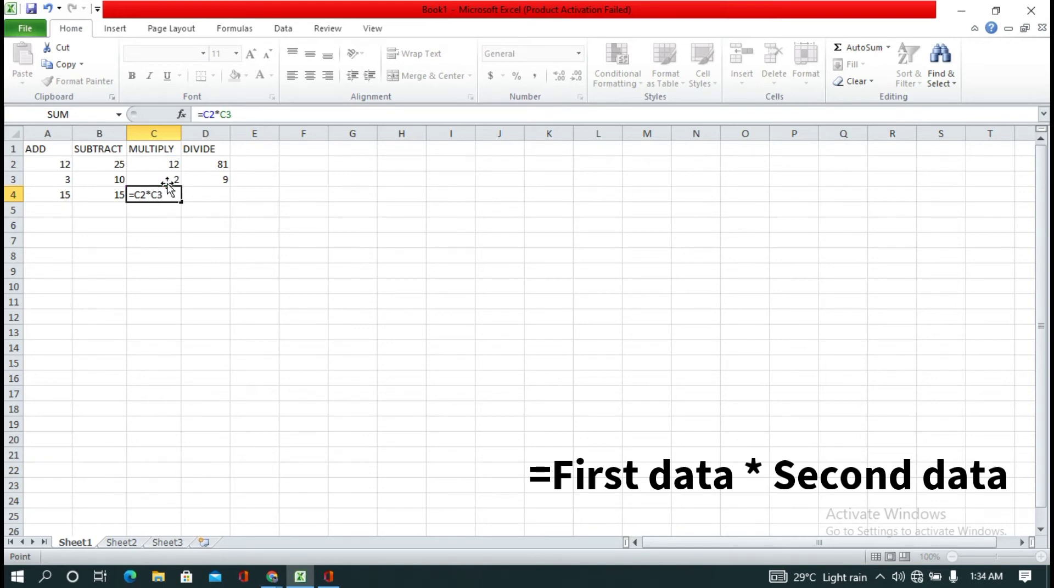
pyautogui.press('Return')
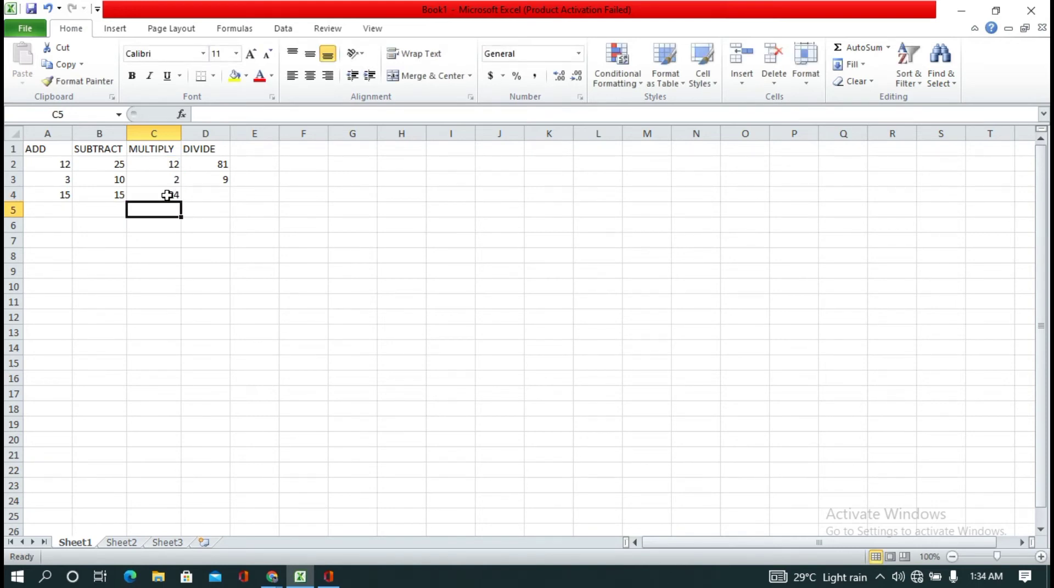
# Step: Enter the formula =D2/D3 in cell D4 to divide the two numbers in the DIVIDE column
pyautogui.doubleClick(191, 193)
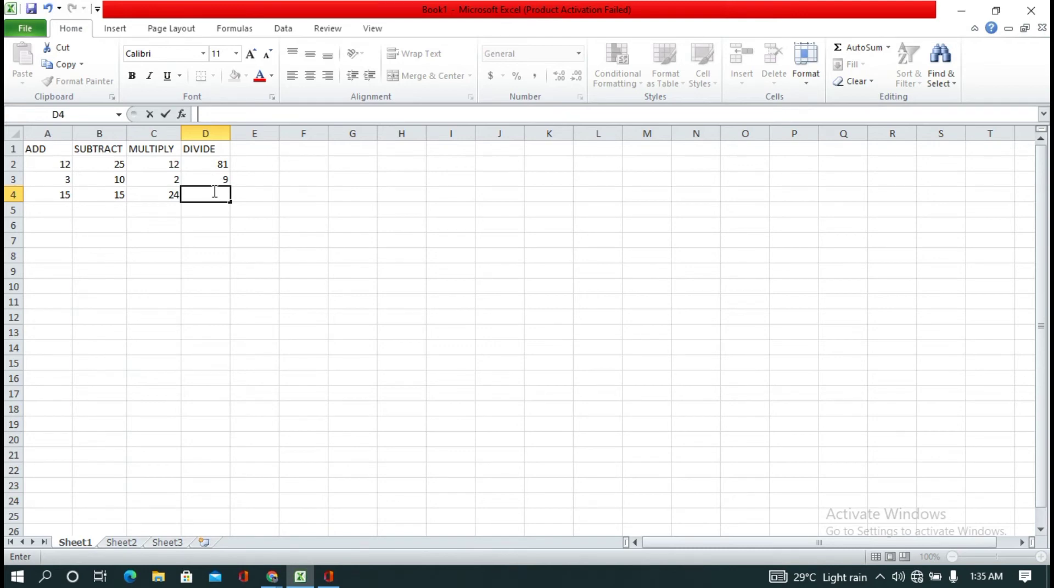
pyautogui.write('=')
pyautogui.click(210, 164)
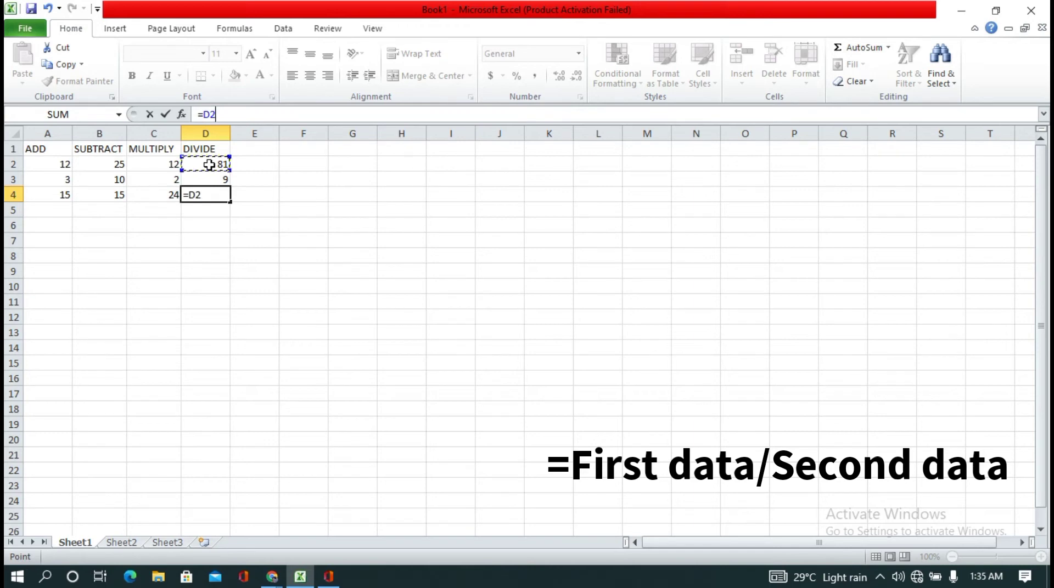
pyautogui.write('/')
pyautogui.click(212, 176)
pyautogui.press('Return')
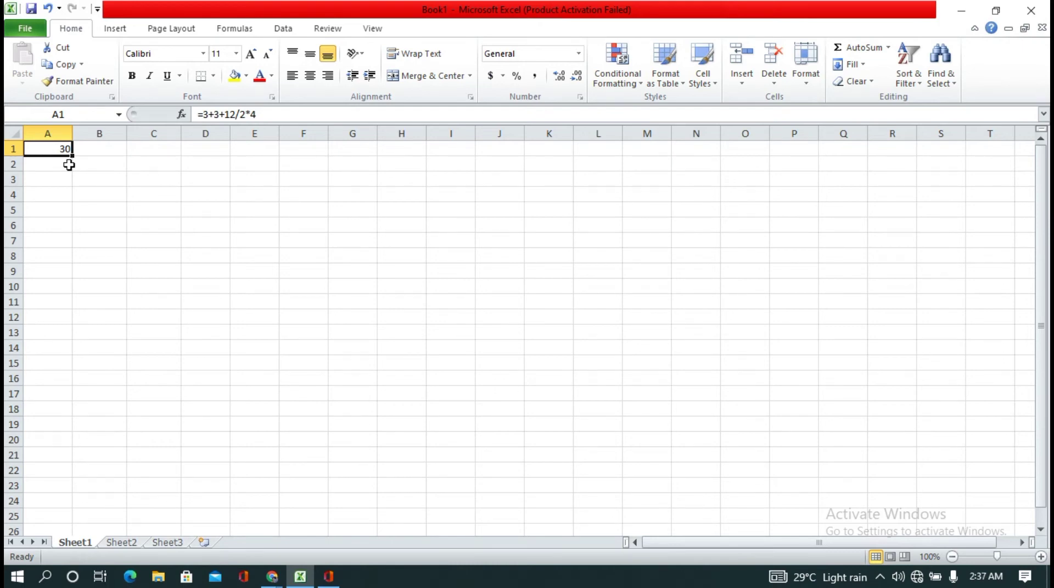
# Step: Add a pair of parentheses to the formula in cell A1, with the opening one right before the first 3
pyautogui.click(203, 115)
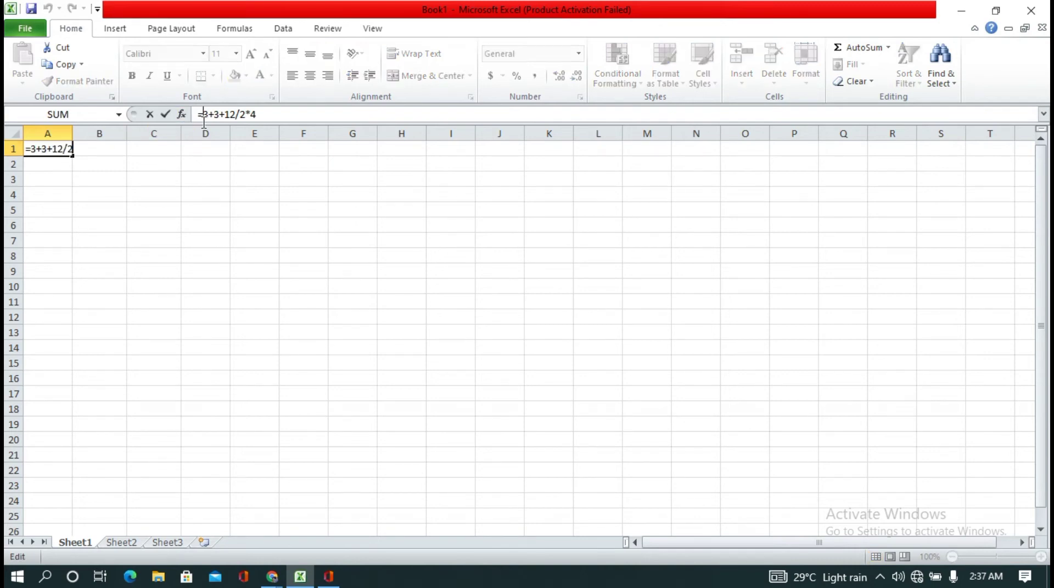
pyautogui.write('(')
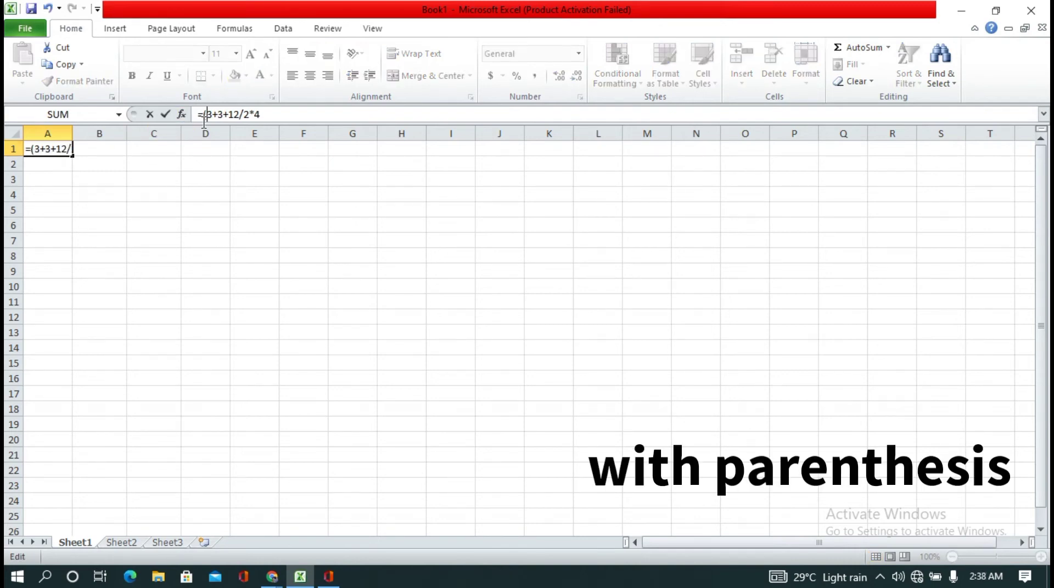
pyautogui.press('Right')
pyautogui.press('Right')
pyautogui.press('Right')
pyautogui.press('Right')
pyautogui.press('Right')
pyautogui.press('Right')
pyautogui.write(')')
pyautogui.press('Return')
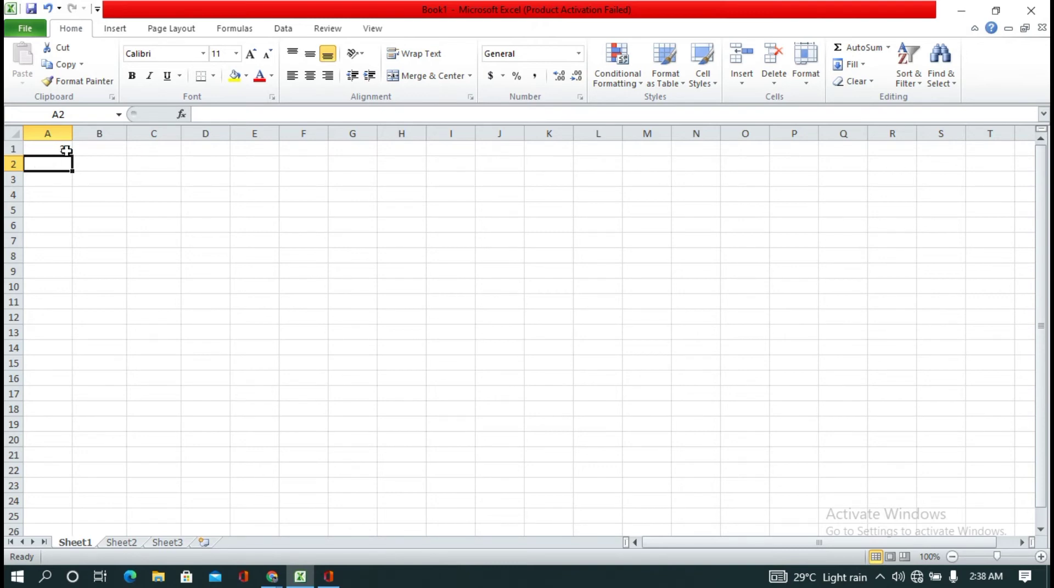
pyautogui.click(66, 151)
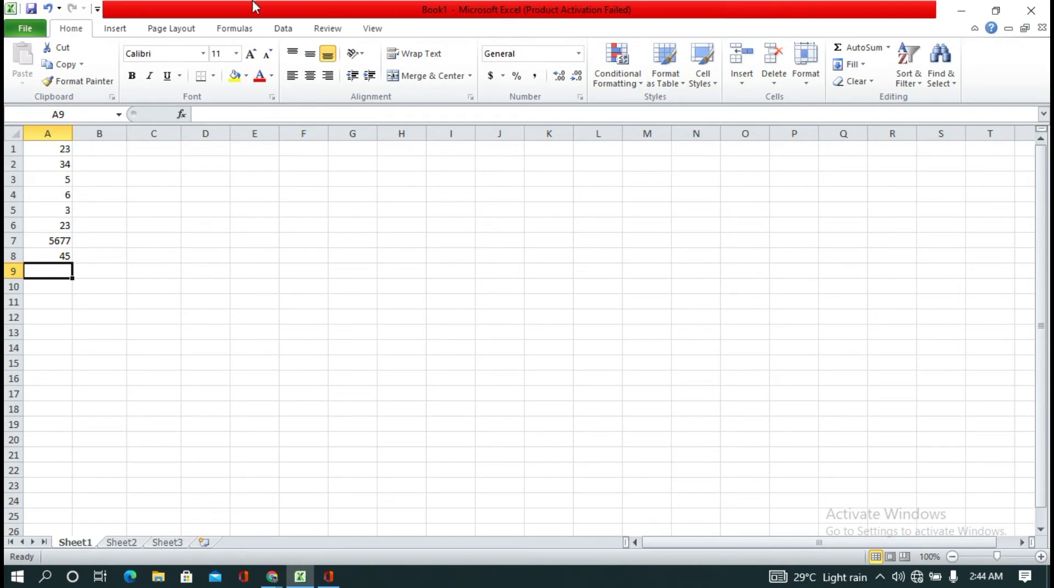
# Step: Total the numbers in A1:A8 with AutoSum in cell A9
pyautogui.click(846, 51)
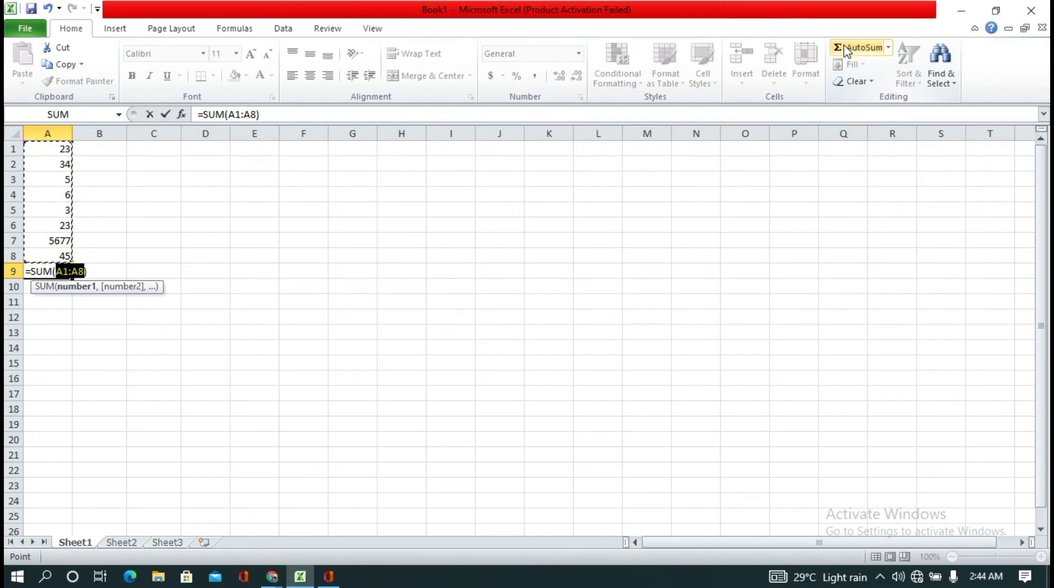
pyautogui.press('Return')
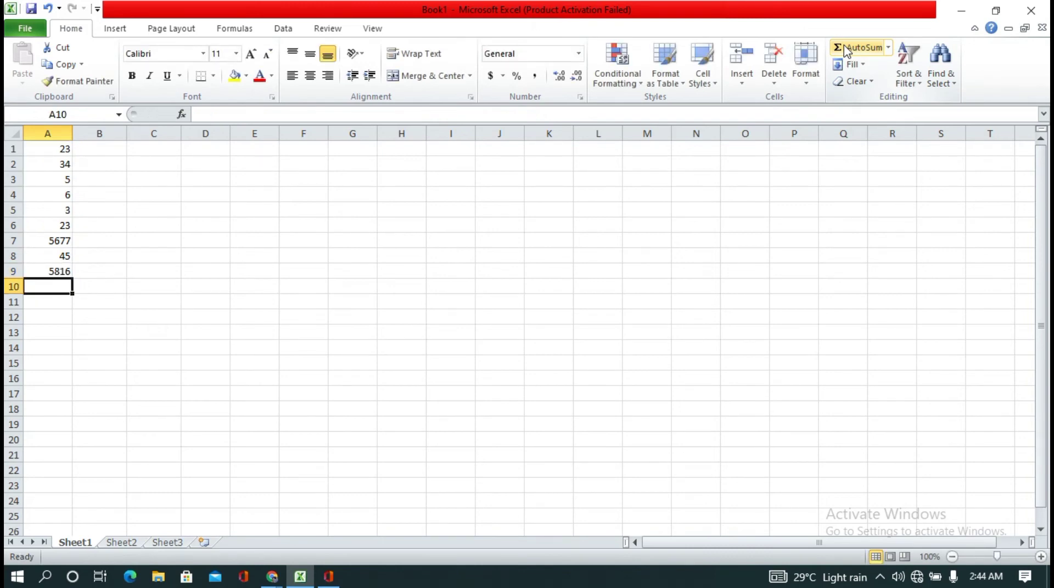
pyautogui.click(66, 270)
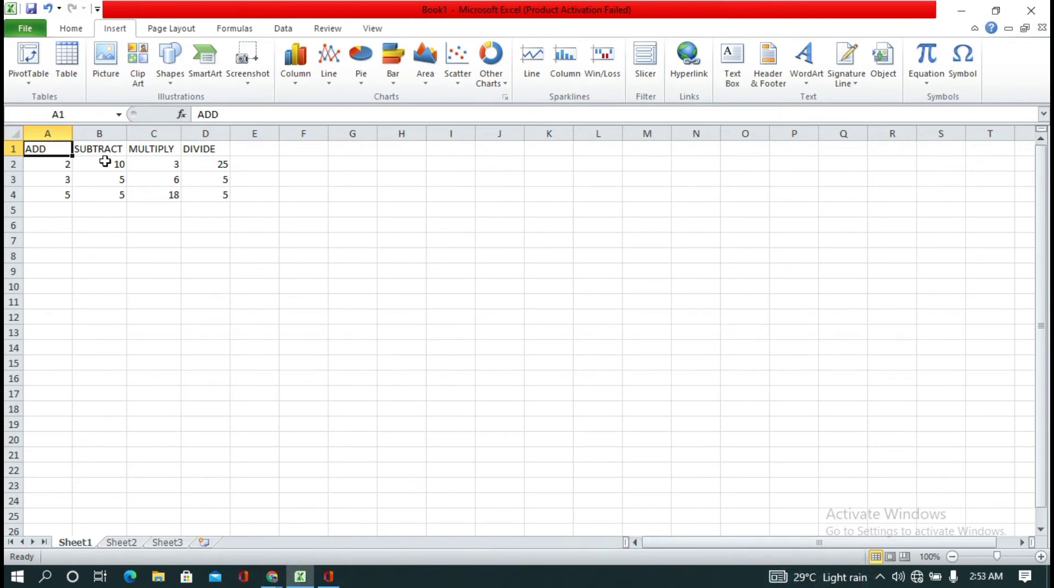
# Step: Center the contents of the table in A1:D4 horizontally
pyautogui.click(69, 30)
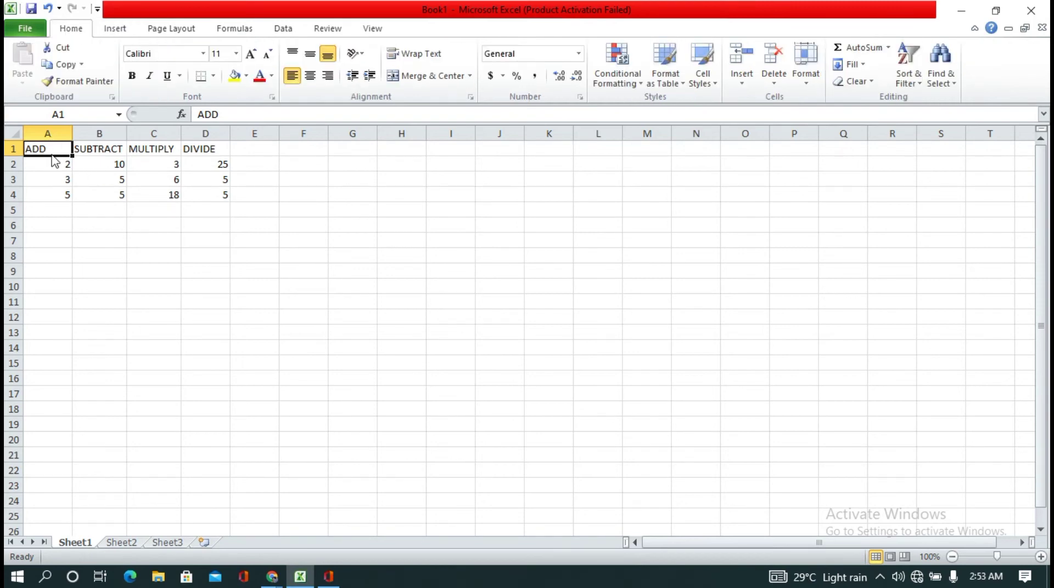
pyautogui.moveTo(52, 147); pyautogui.dragTo(211, 194)
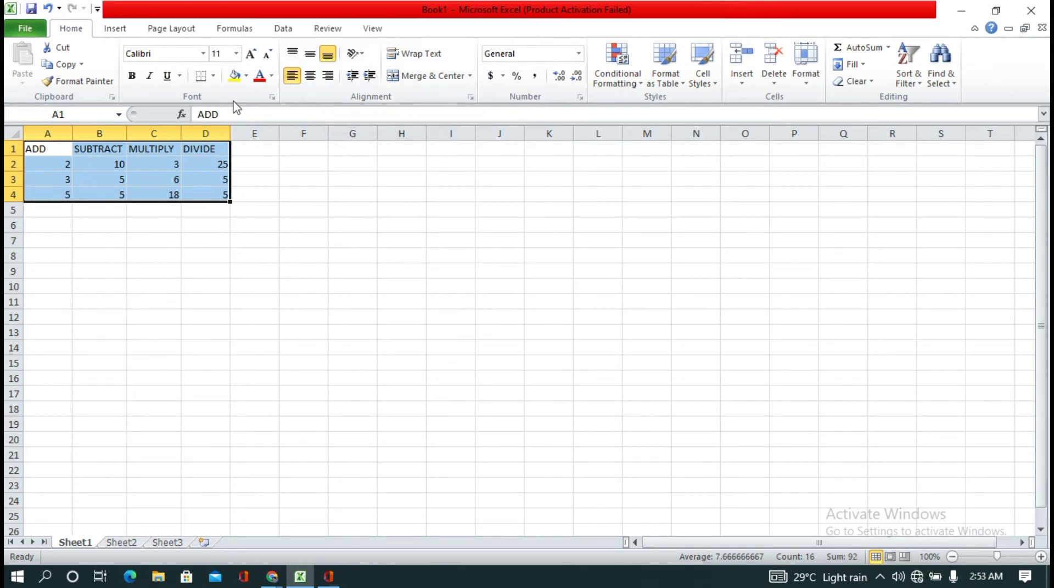
pyautogui.click(311, 76)
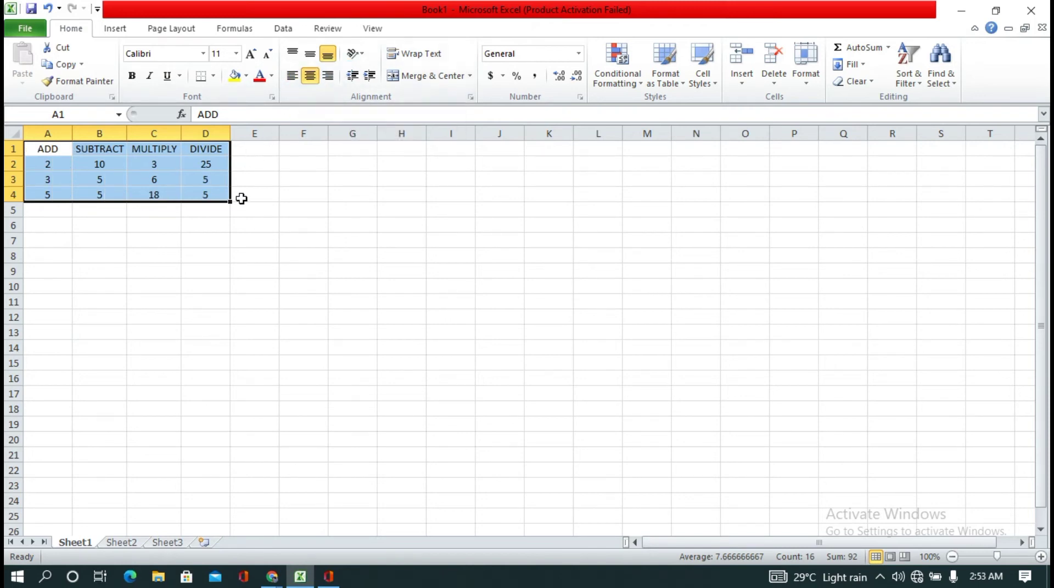
pyautogui.click(241, 199)
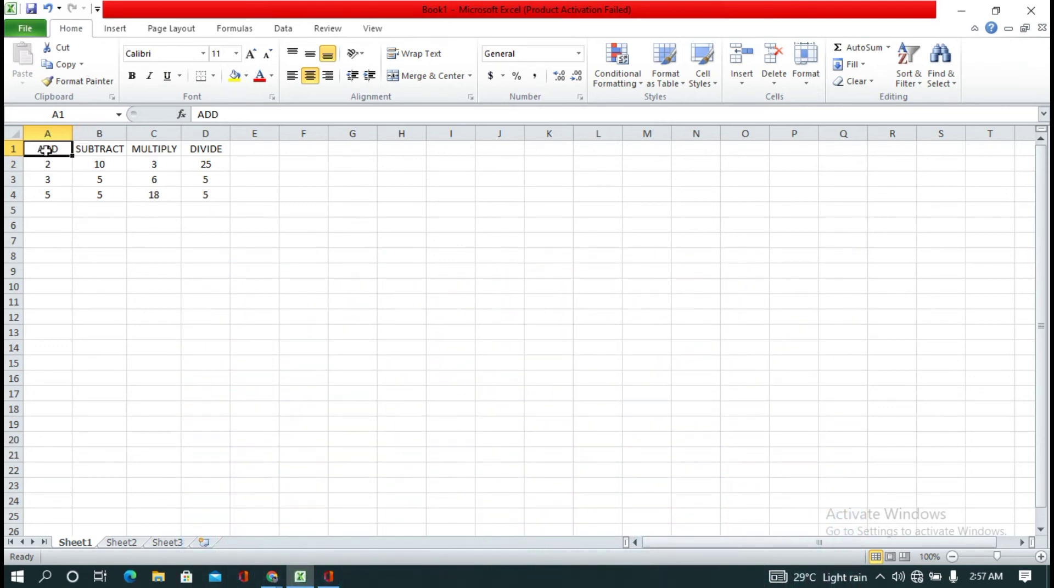
# Step: Move the table in A1:D4 to F1:I4 by cutting and pasting it
pyautogui.moveTo(67, 156); pyautogui.dragTo(195, 191)
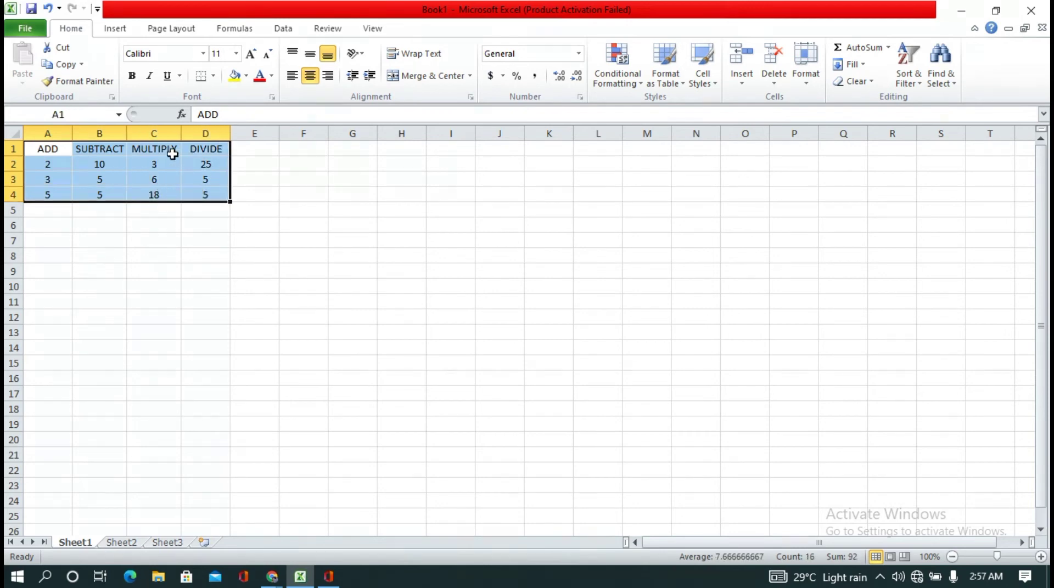
pyautogui.rightClick(172, 154)
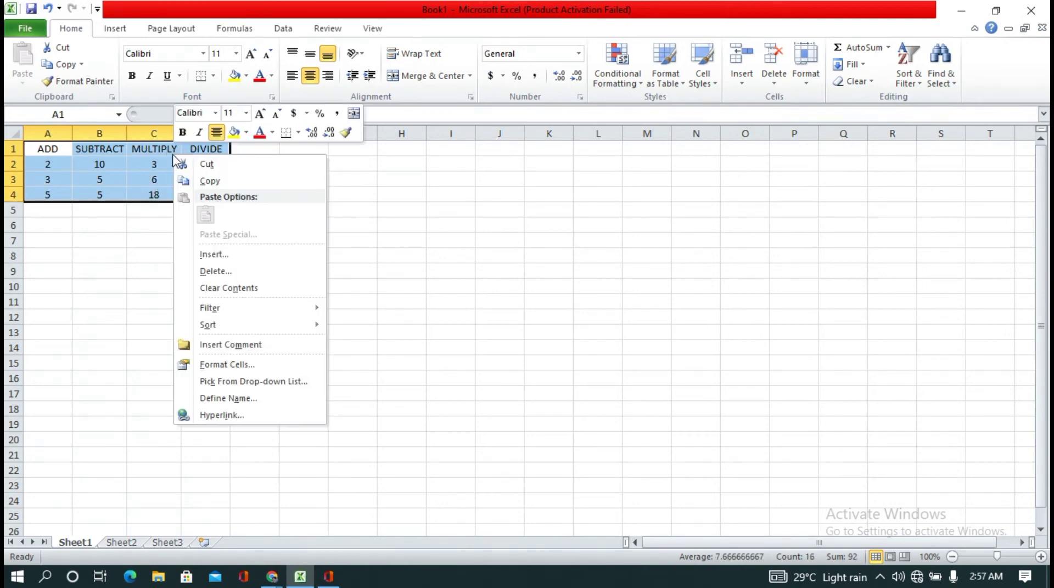
pyautogui.click(234, 165)
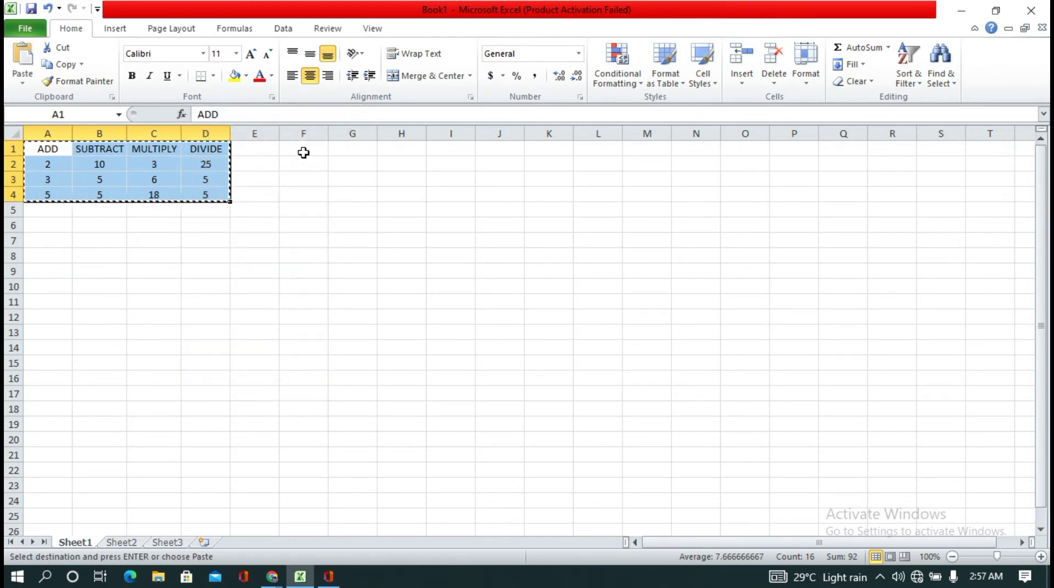
pyautogui.moveTo(304, 153); pyautogui.dragTo(438, 187)
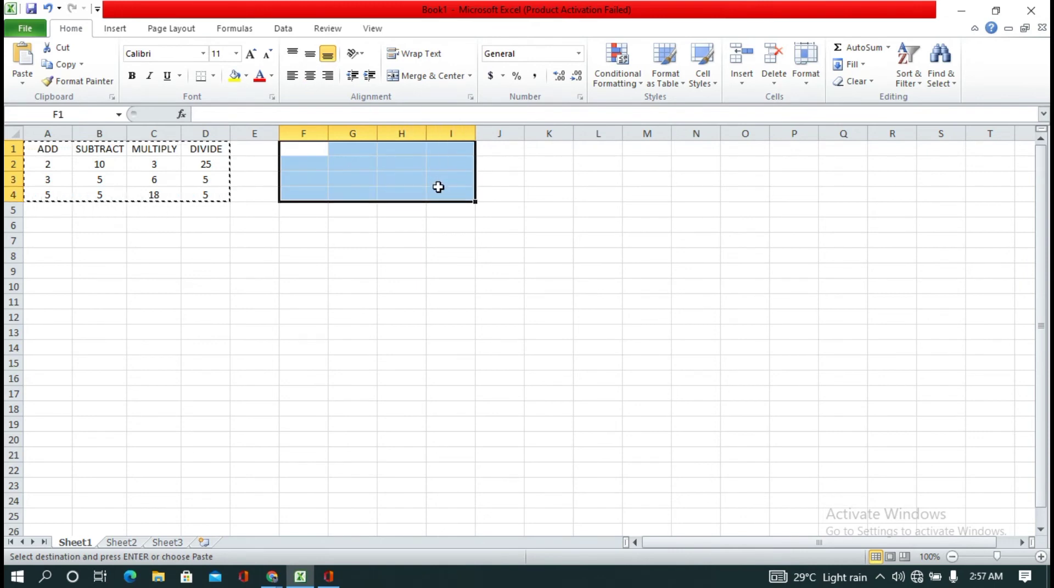
pyautogui.rightClick(438, 187)
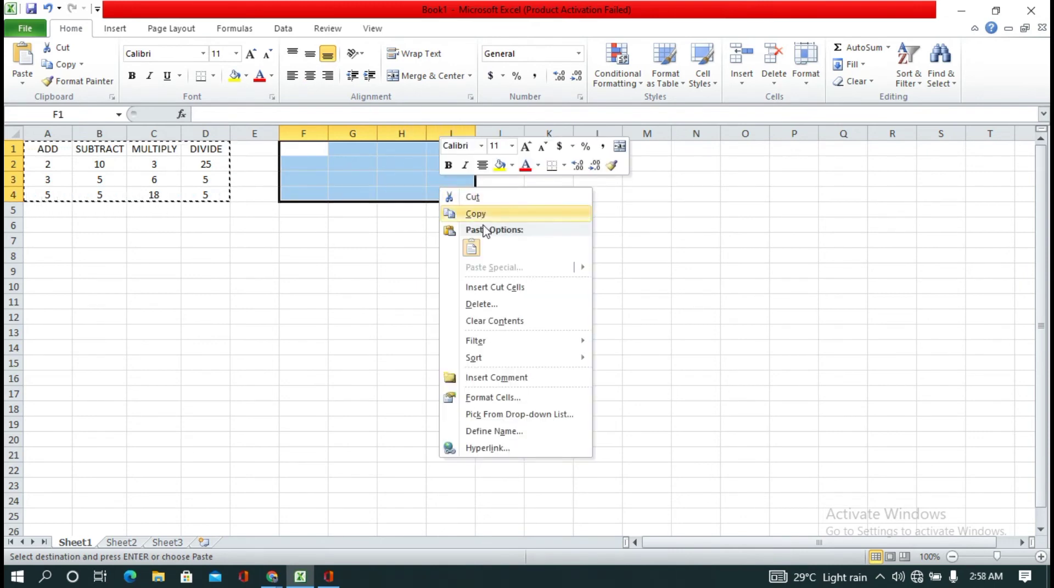
pyautogui.click(471, 246)
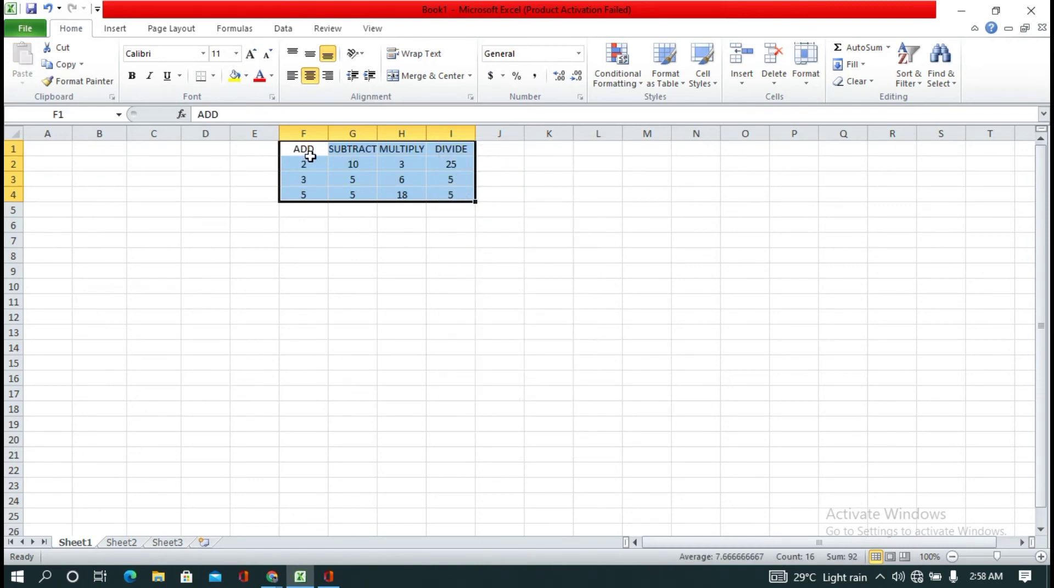
# Step: Copy the table in F1:I4 and paste it into A1:D4 with the regular Paste option
pyautogui.rightClick(330, 159)
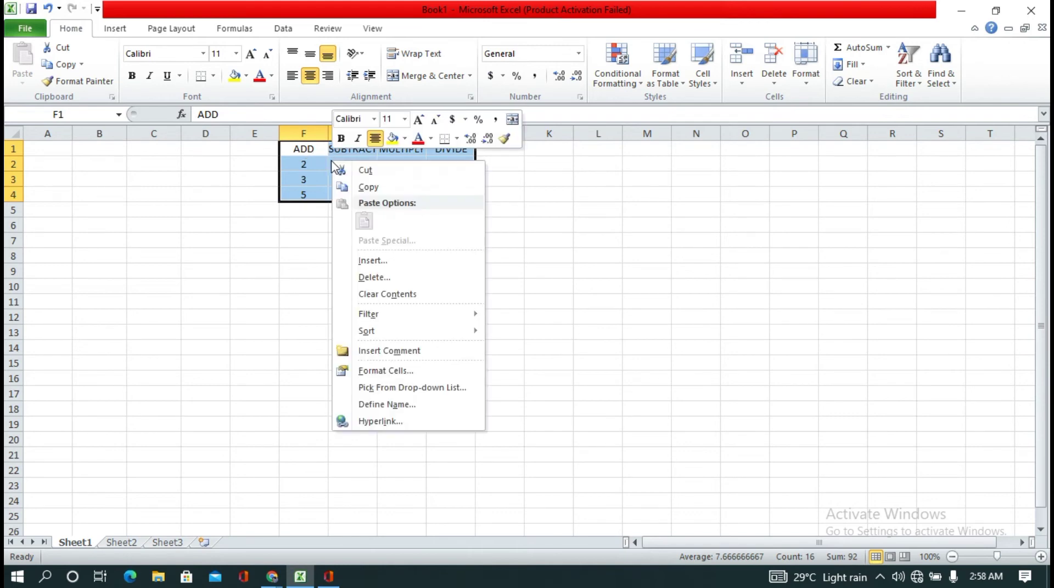
pyautogui.click(414, 186)
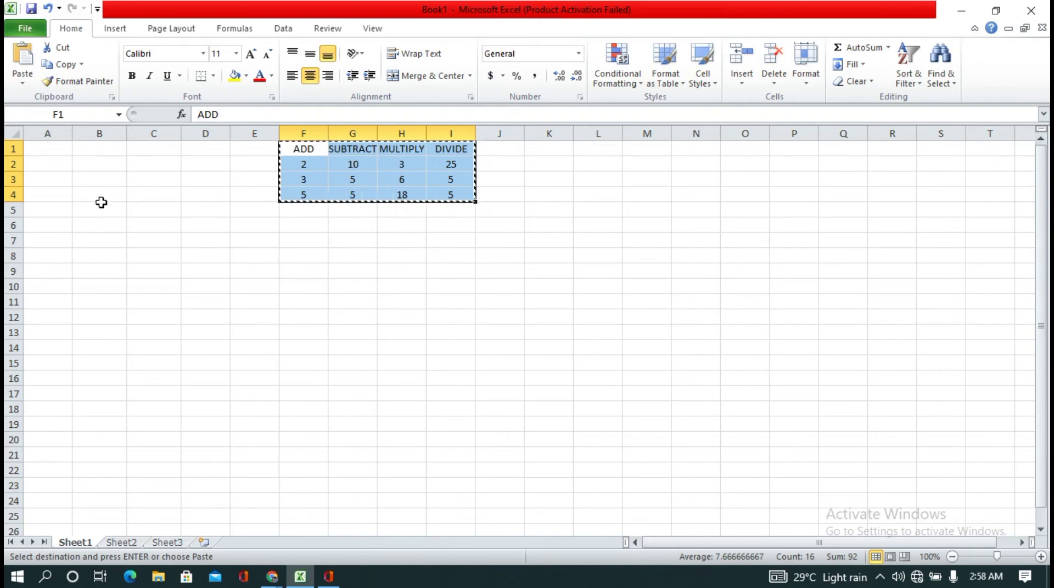
pyautogui.moveTo(39, 147); pyautogui.dragTo(188, 193)
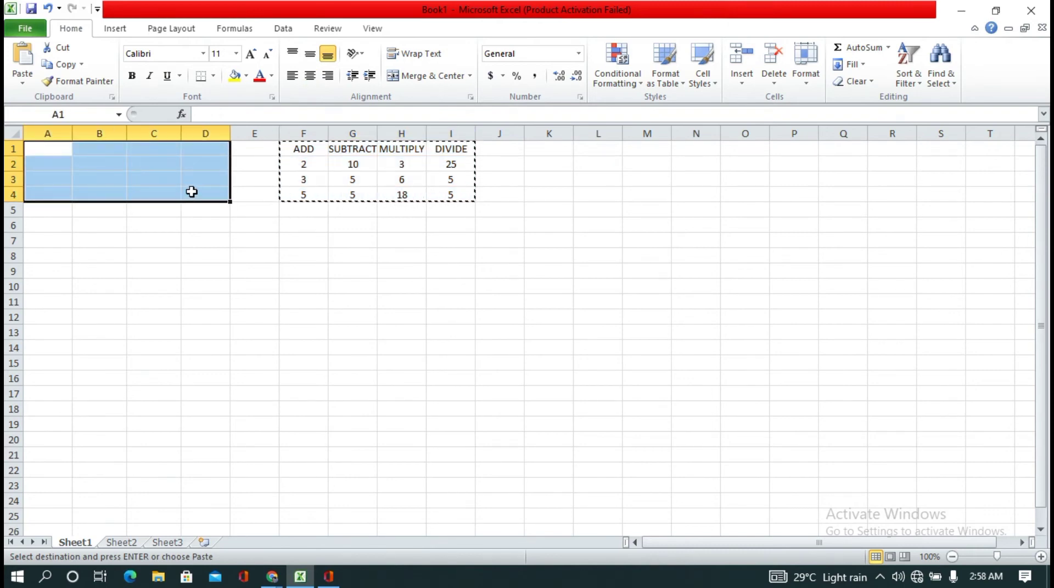
pyautogui.rightClick(182, 190)
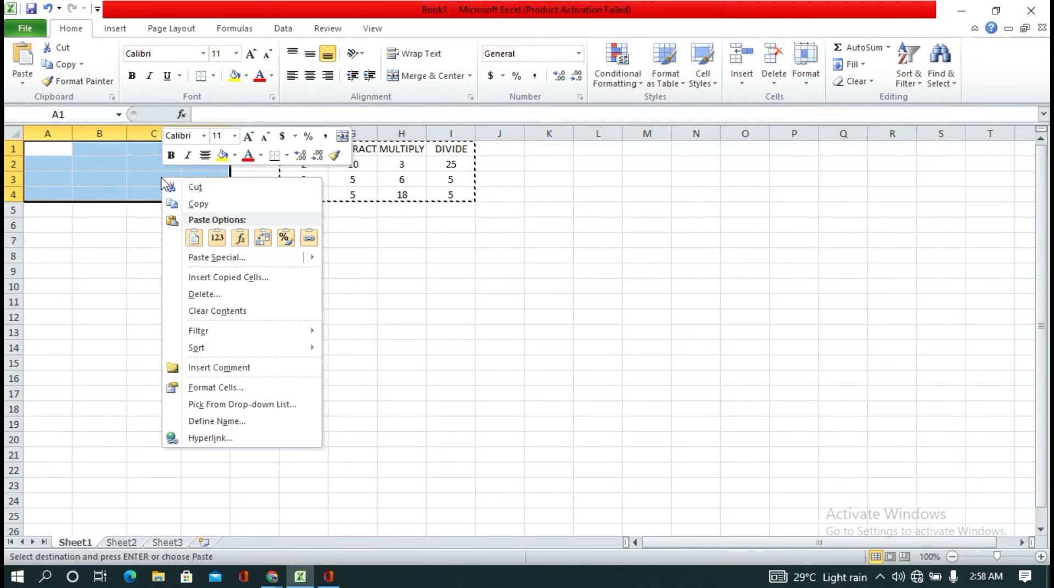
pyautogui.click(194, 238)
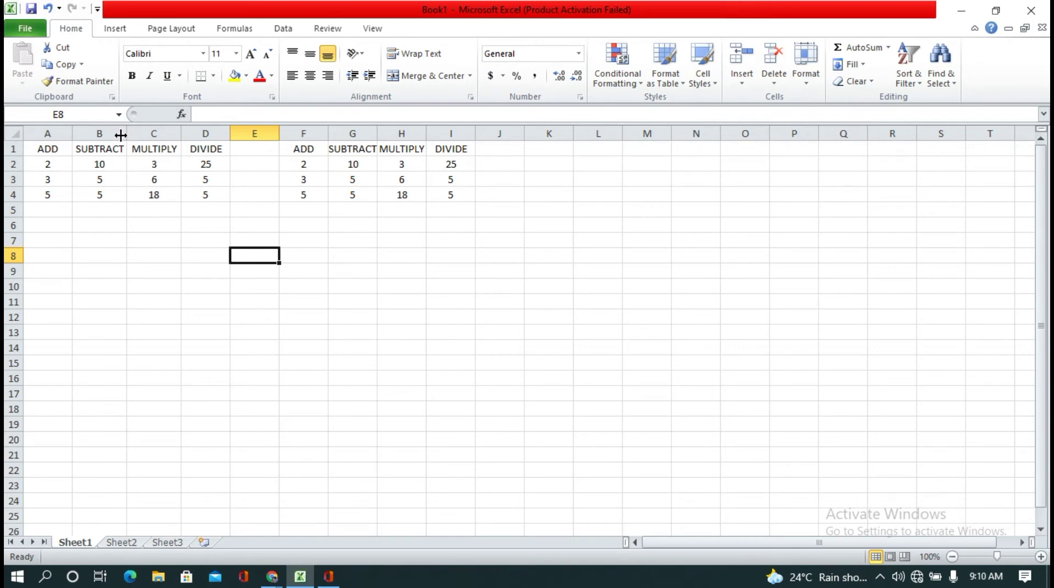
# Step: Insert a blank sheet column before the MULTIPLY column C, and delete that blank column again
pyautogui.click(154, 134)
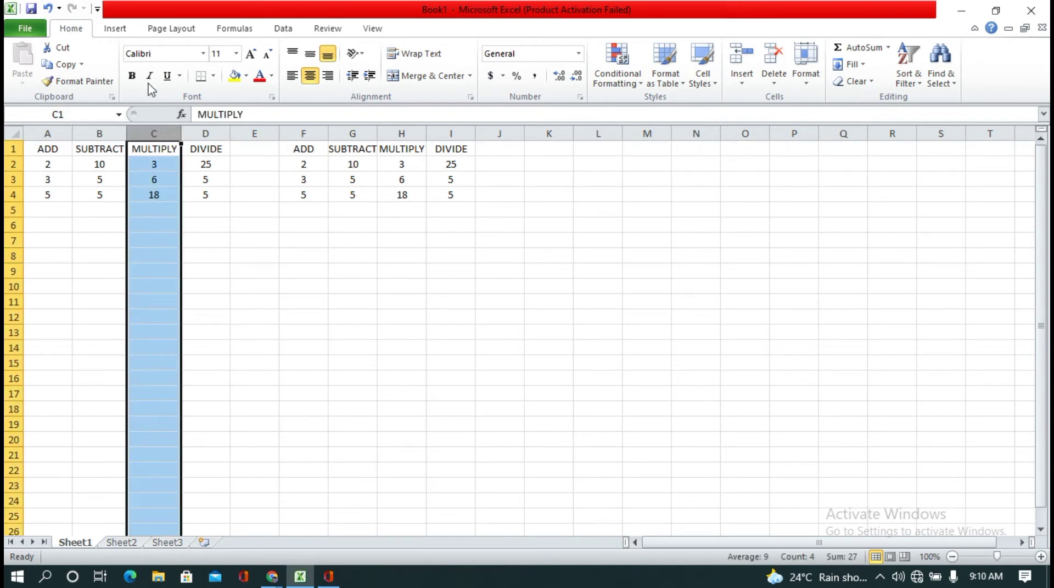
pyautogui.click(743, 86)
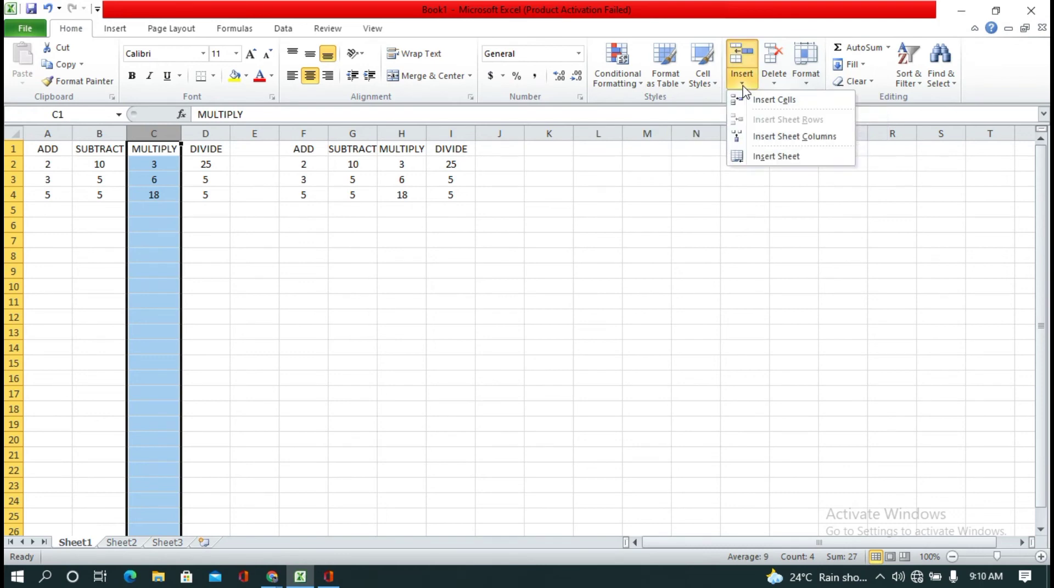
pyautogui.click(756, 138)
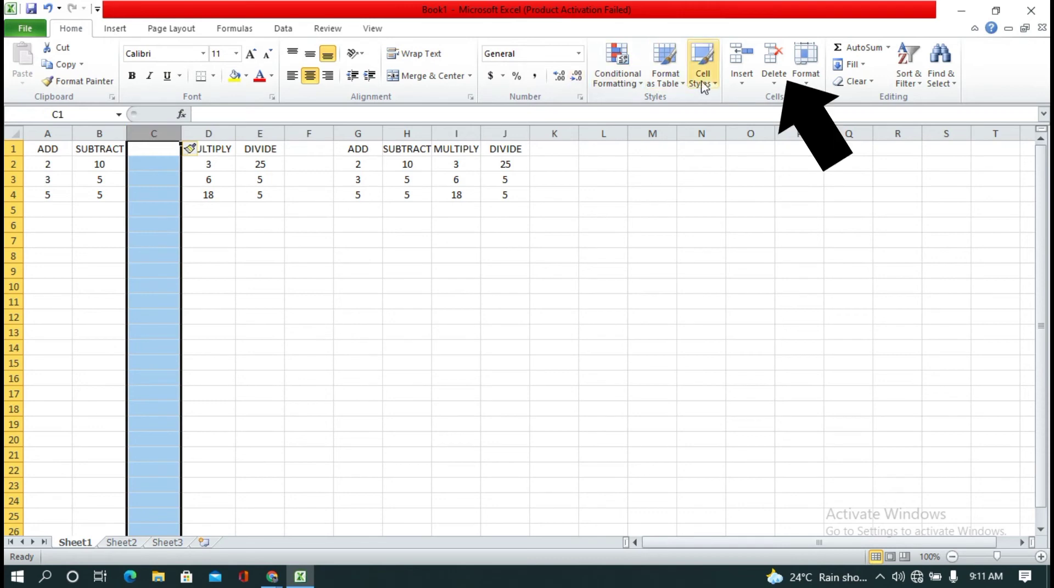
pyautogui.click(774, 58)
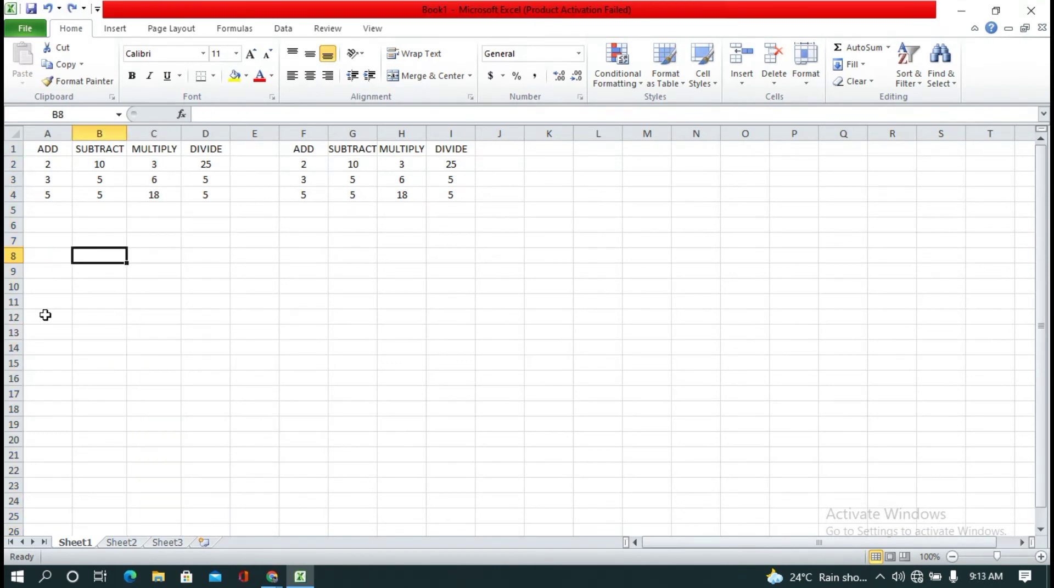
# Step: Insert a blank sheet row above row 3, and delete that blank row again
pyautogui.click(9, 180)
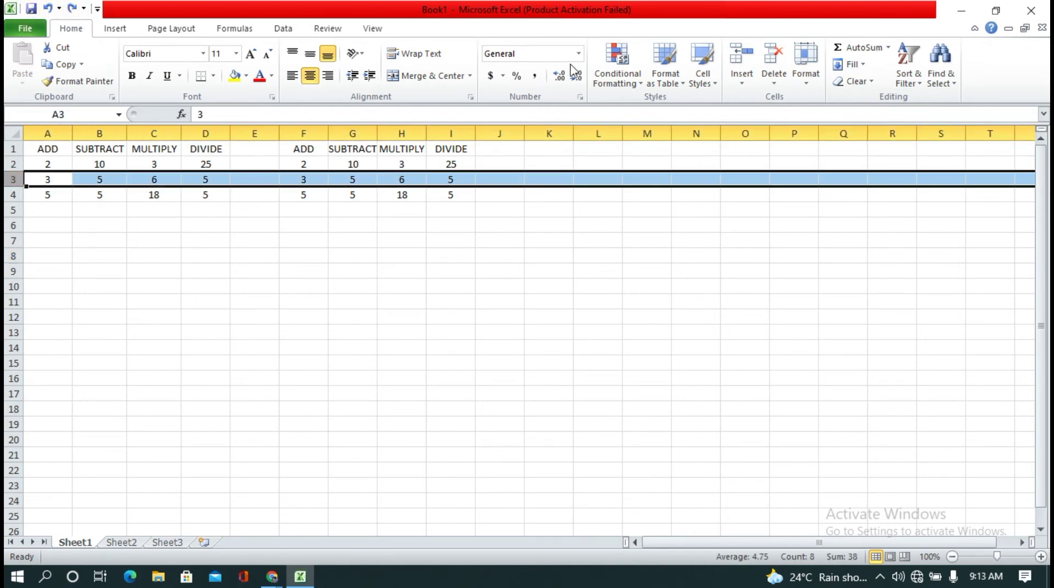
pyautogui.click(746, 83)
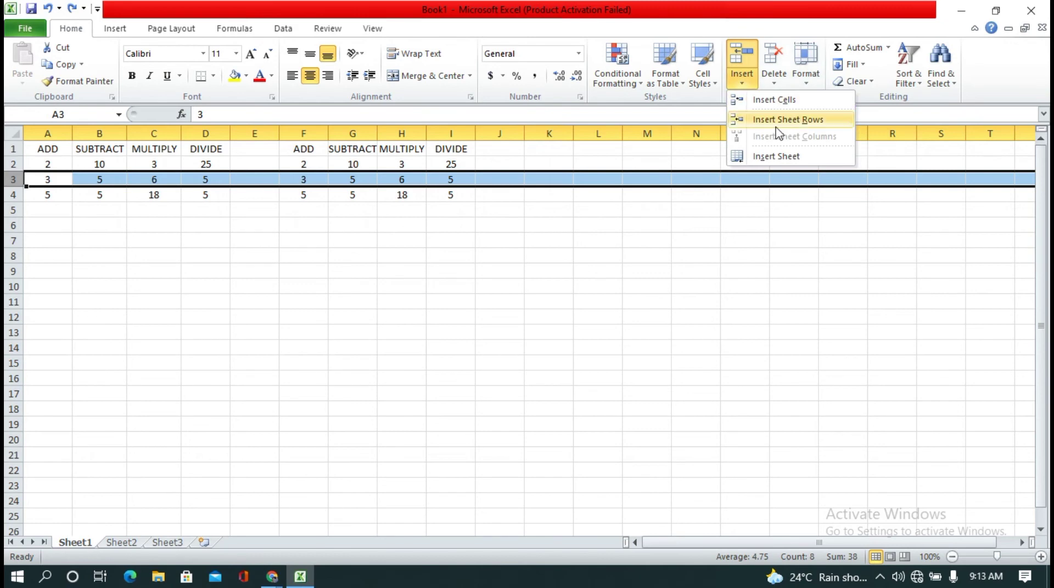
pyautogui.click(775, 127)
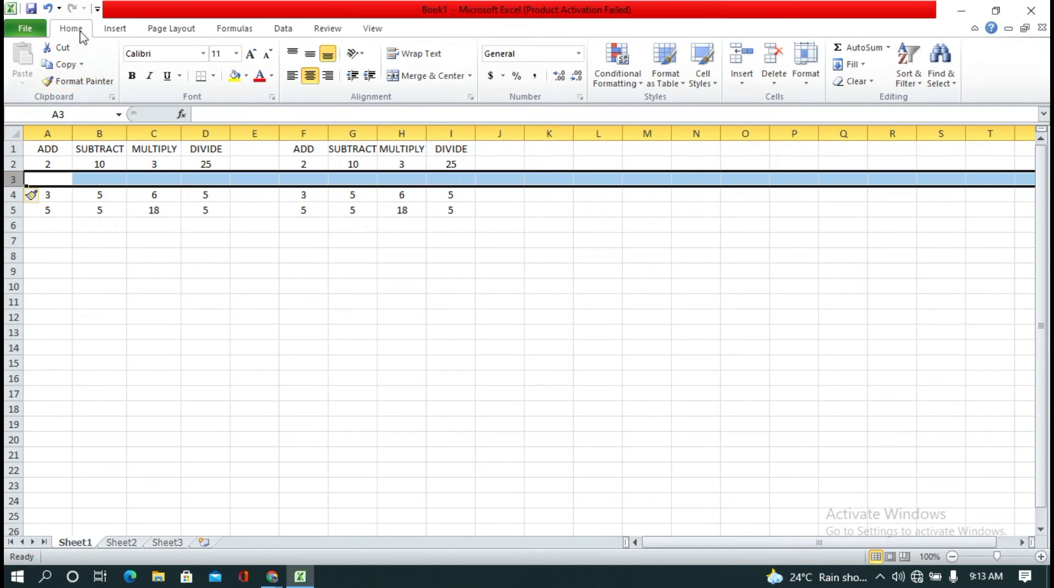
pyautogui.click(771, 60)
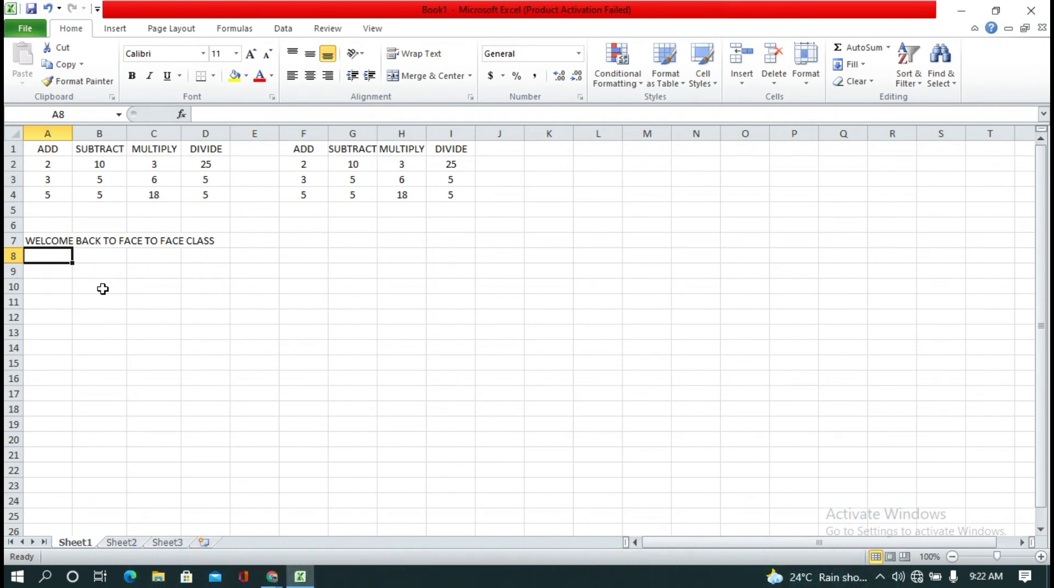
# Step: Enter the text HELLO in cell B7, beside the long welcome text in A7
pyautogui.click(43, 242)
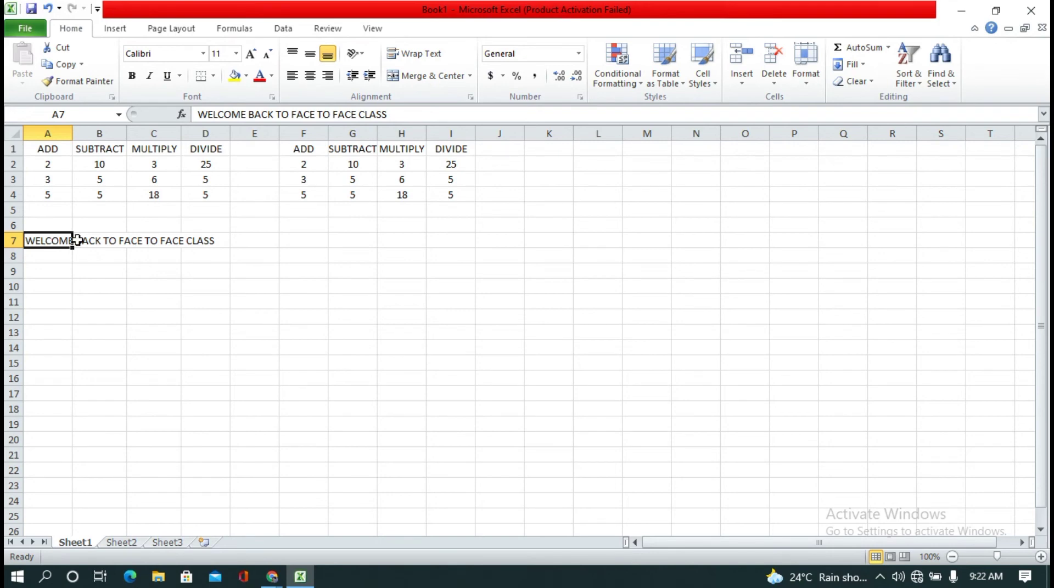
pyautogui.click(93, 262)
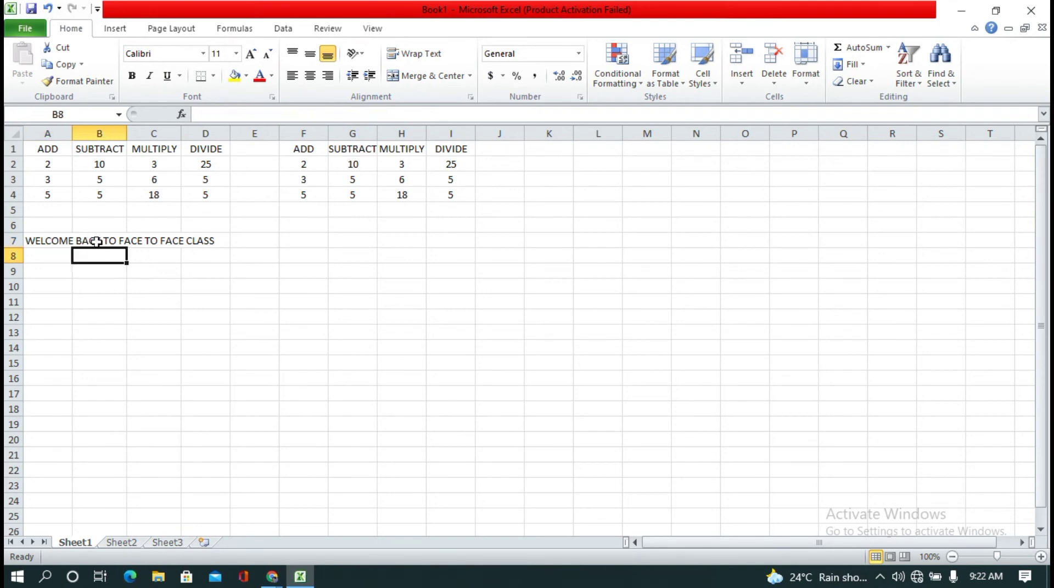
pyautogui.click(96, 242)
pyautogui.write('HELLO')
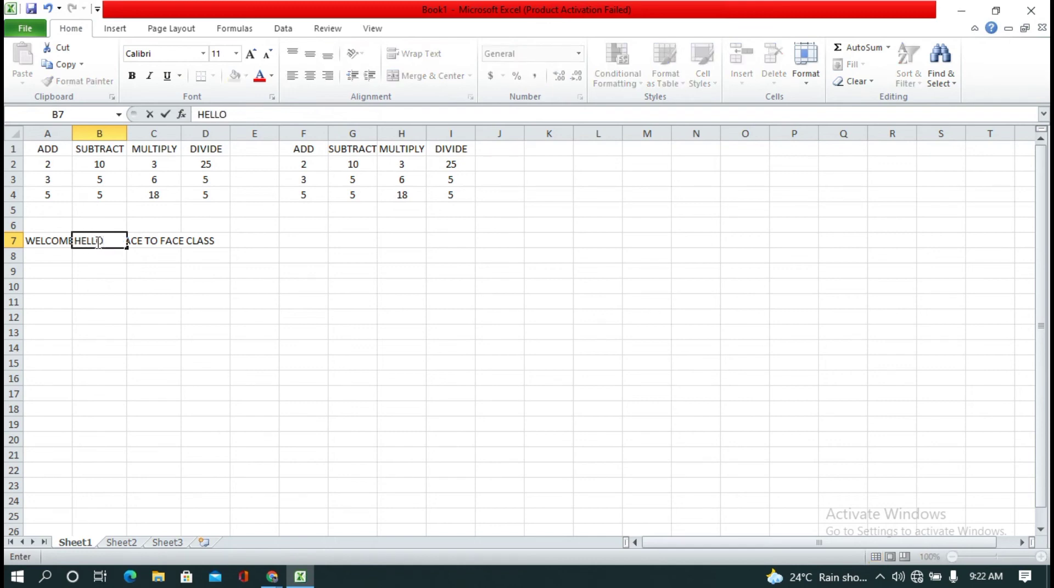
pyautogui.press('Return')
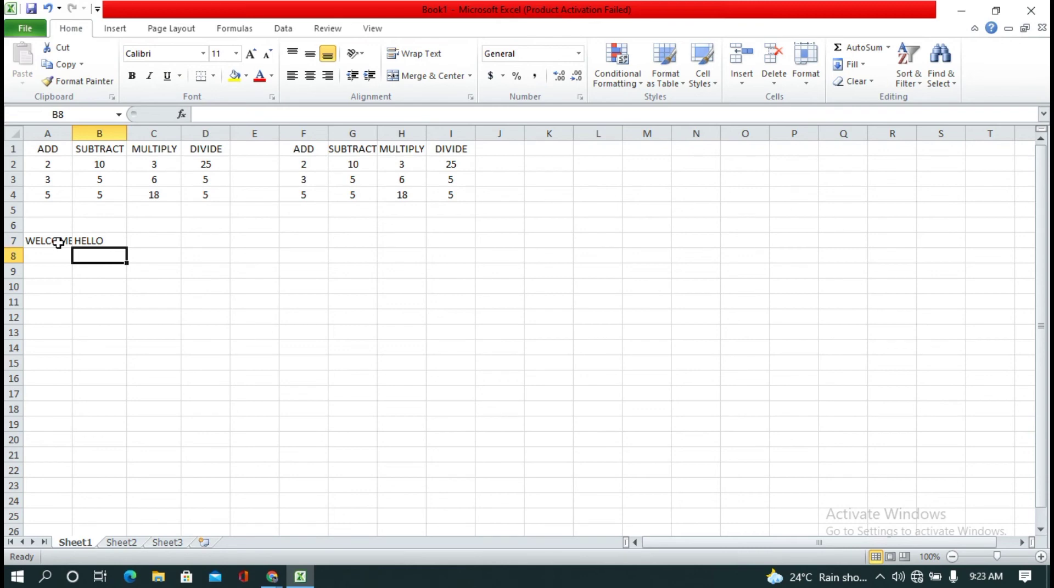
# Step: Set the width of column A to 40
pyautogui.click(123, 274)
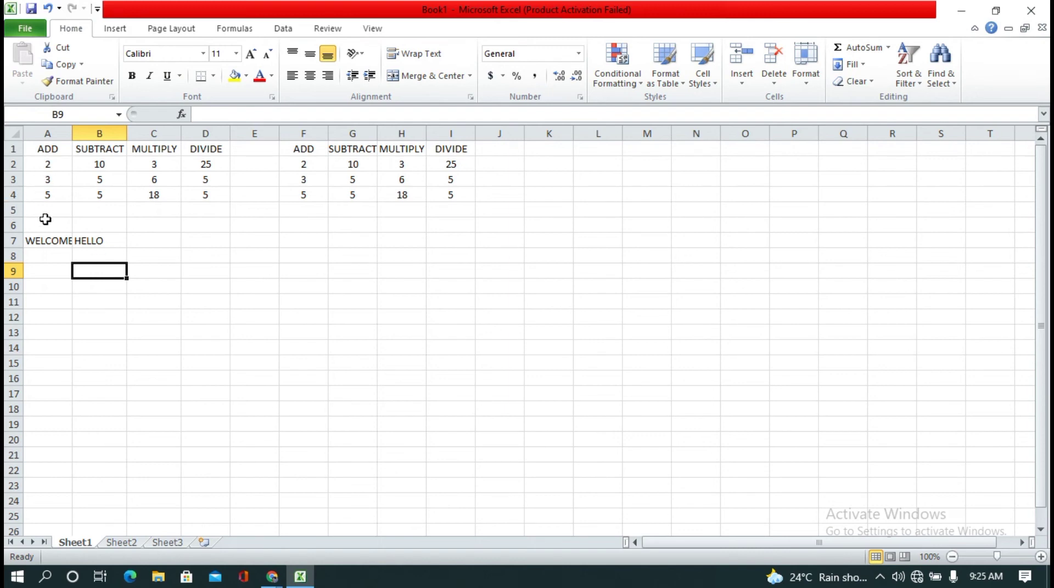
pyautogui.click(49, 257)
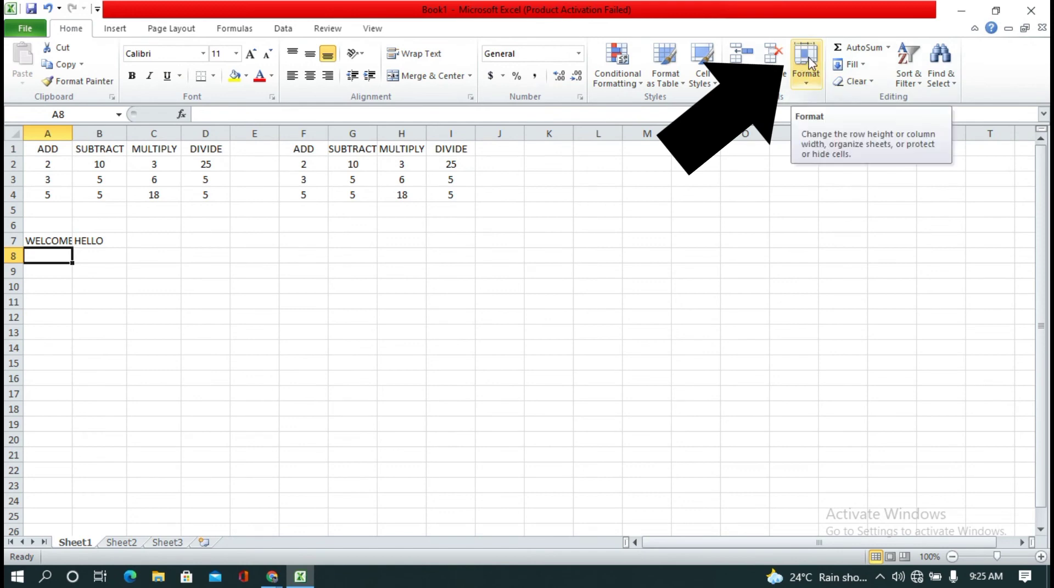
pyautogui.click(809, 81)
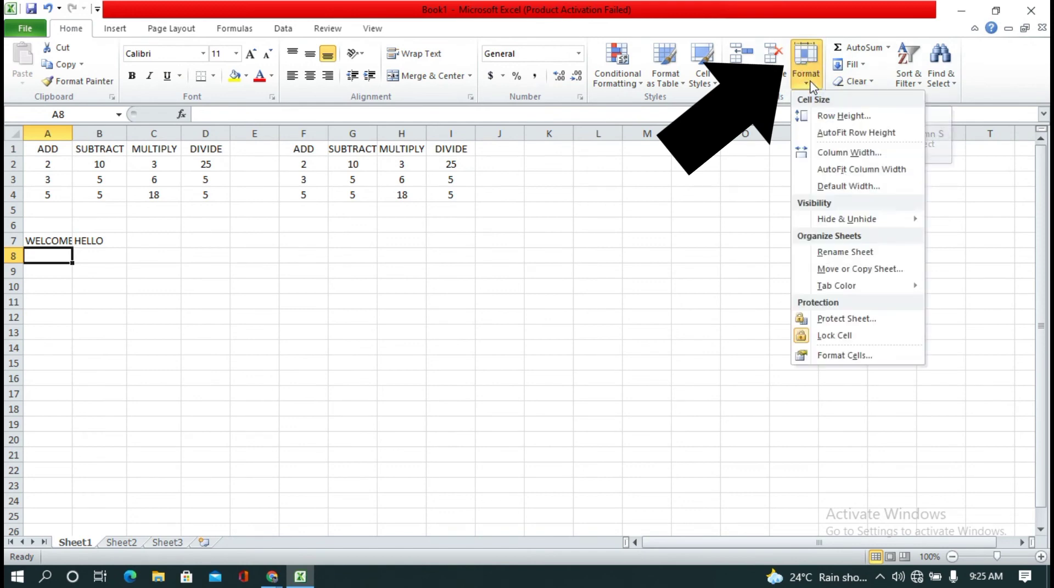
pyautogui.click(838, 156)
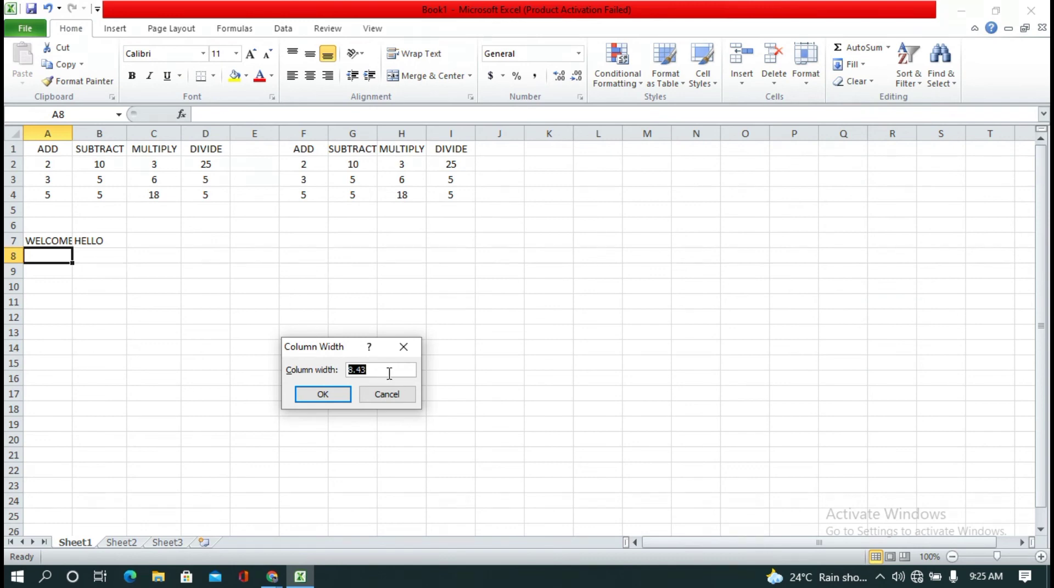
pyautogui.press('BackSpace')
pyautogui.write('40')
pyautogui.press('Return')
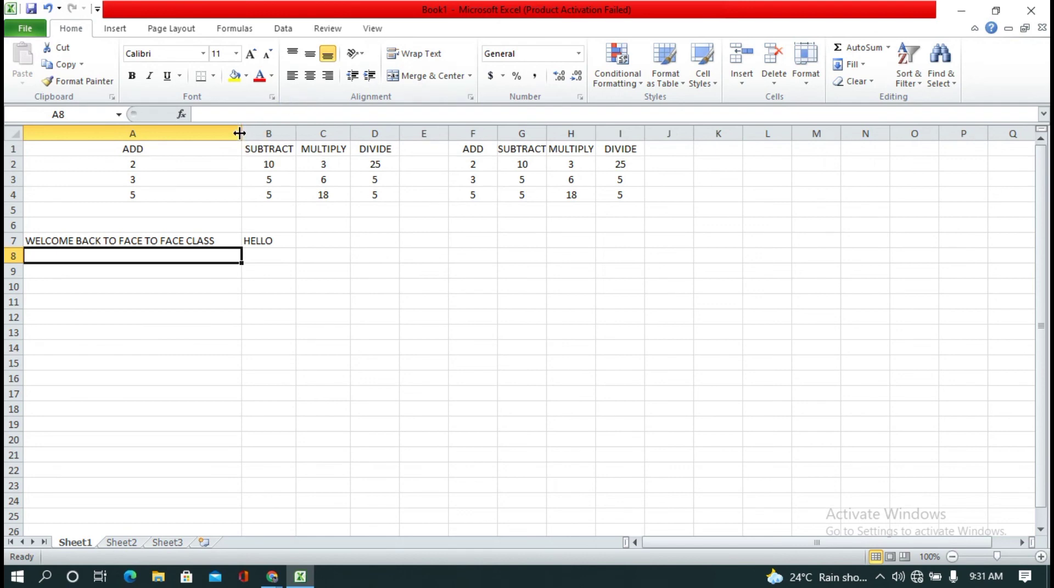
# Step: Widen column A manually at its header border, and apply AutoFit Column Width with cell A9 selected
pyautogui.moveTo(239, 133); pyautogui.dragTo(295, 134)
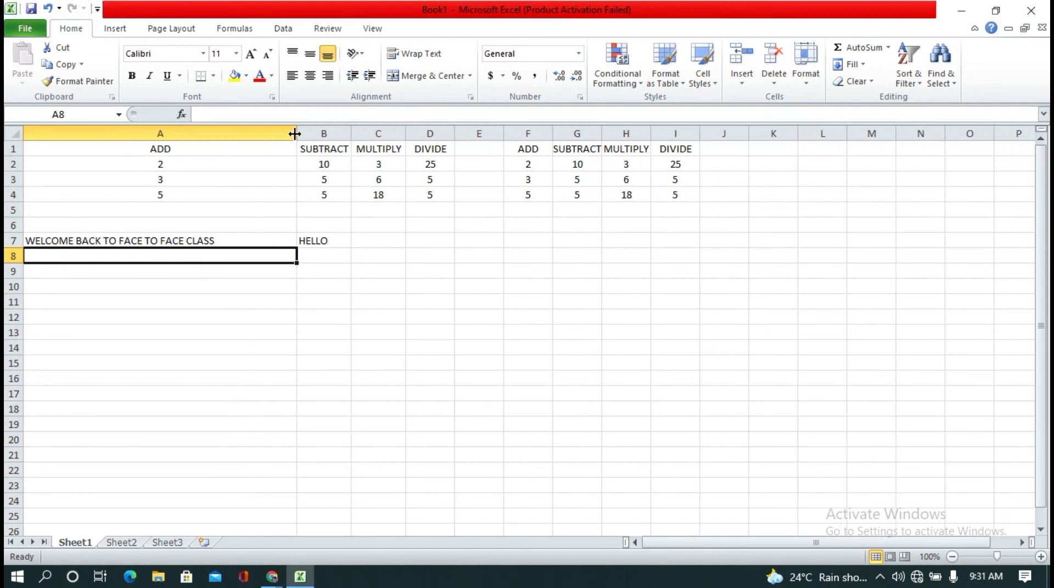
pyautogui.click(191, 273)
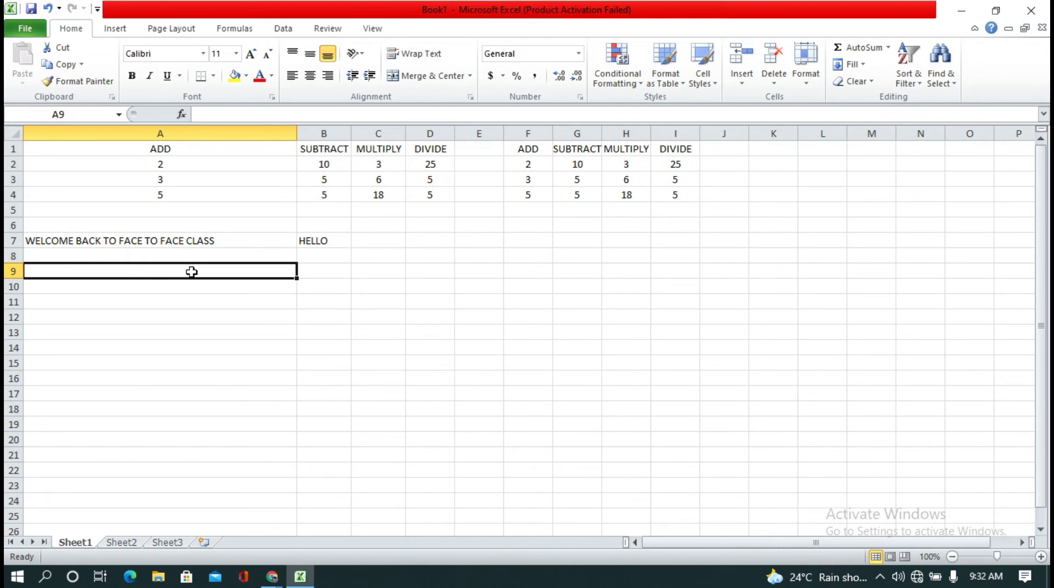
pyautogui.click(816, 80)
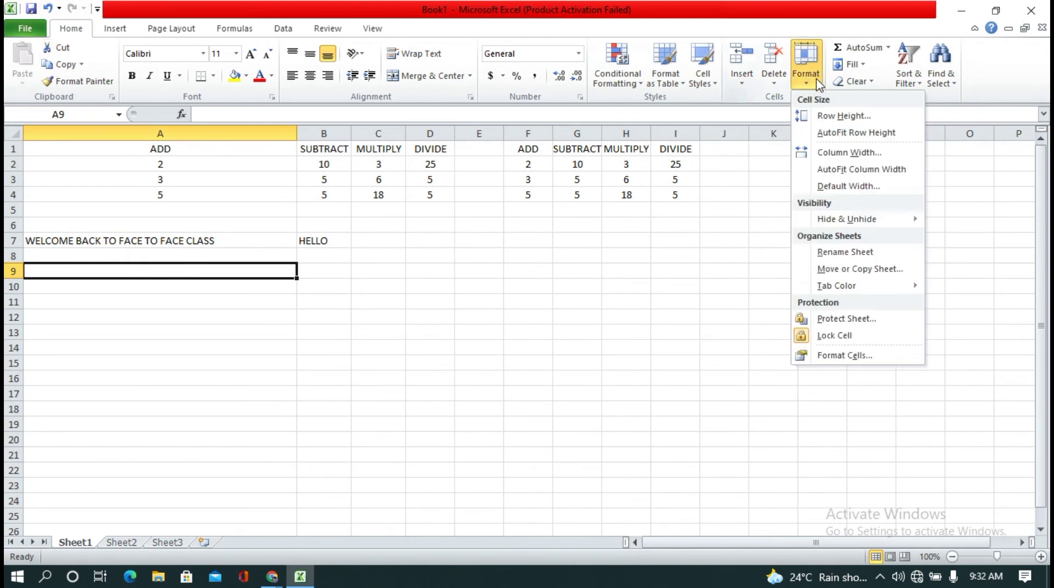
pyautogui.click(850, 170)
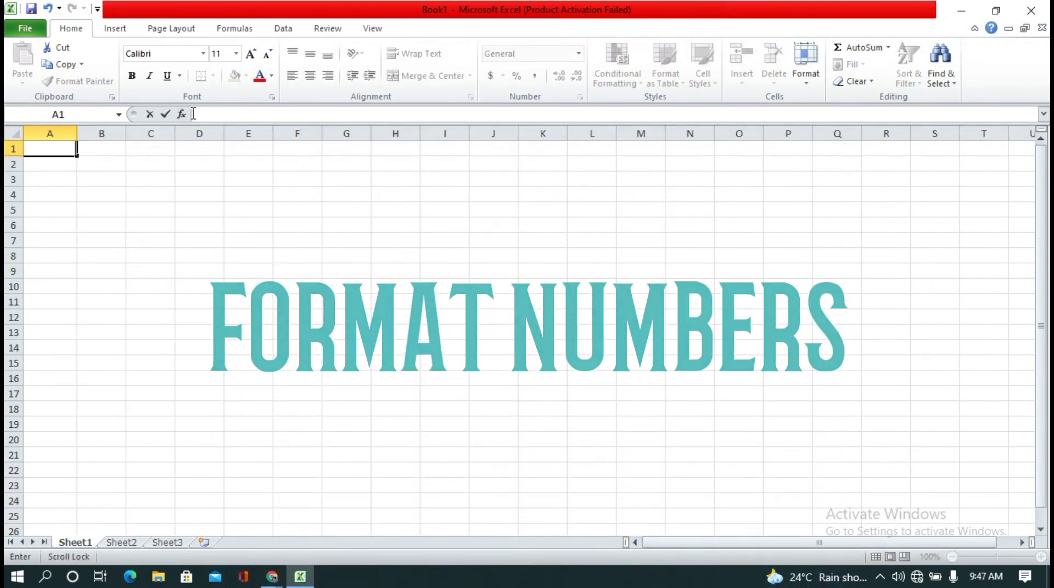
# Step: Enter the number 123456789 in cell A1 and select that cell
pyautogui.write('1')
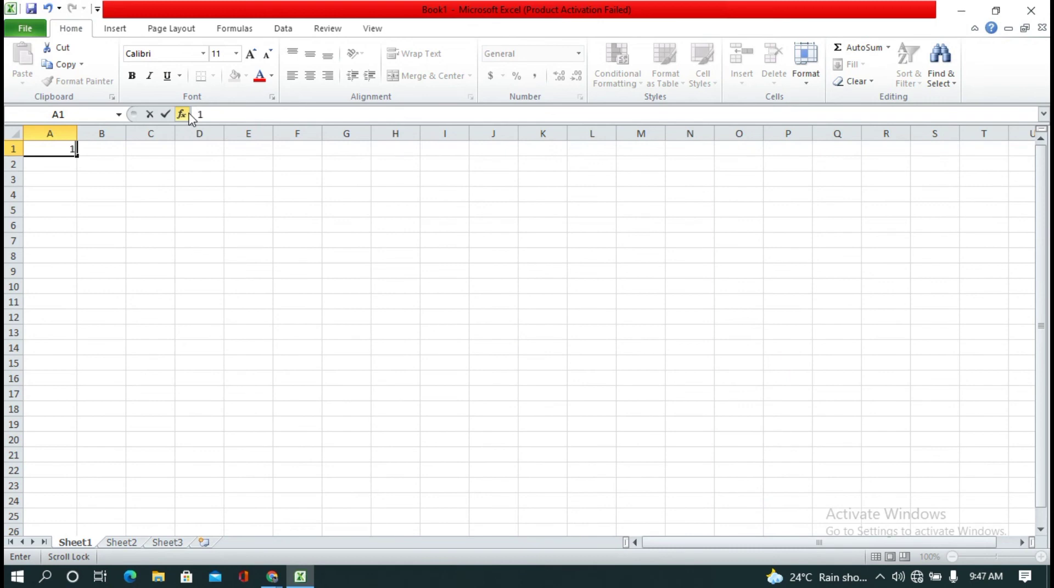
pyautogui.write('23456789')
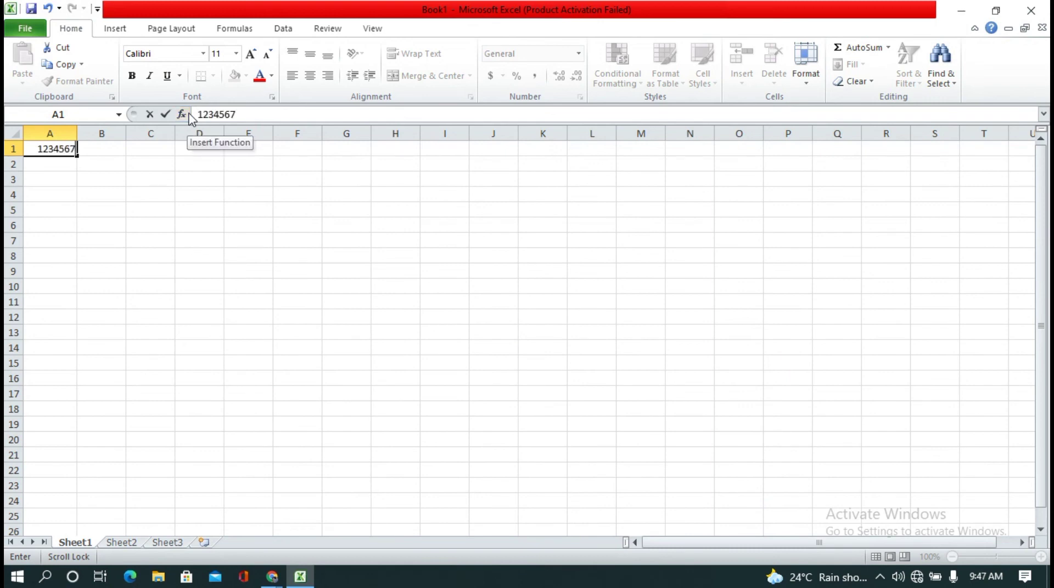
pyautogui.click(96, 164)
pyautogui.click(40, 149)
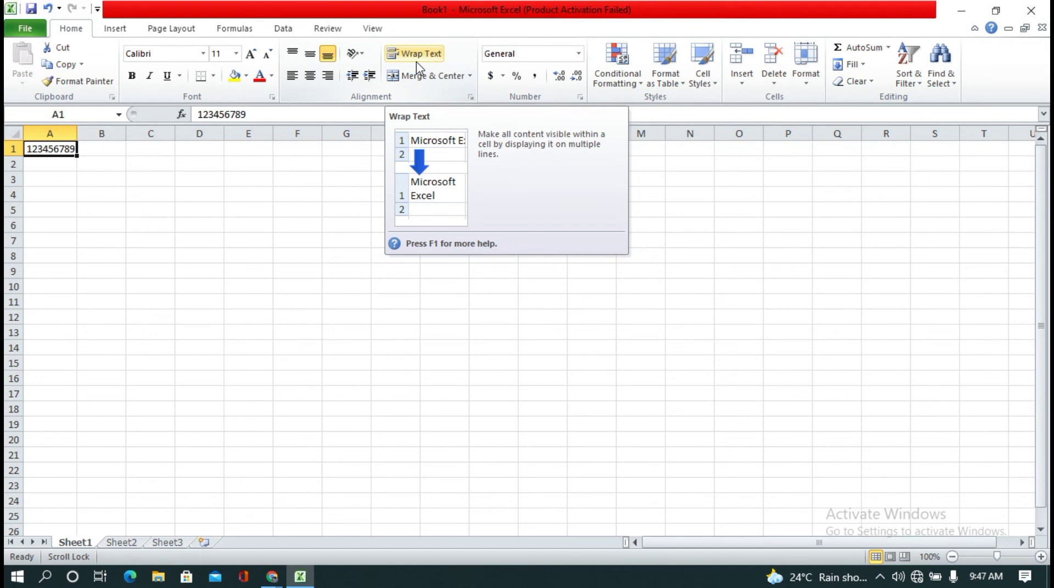
# Step: Format the number in cell A1 with the comma style, followed by the dollar accounting format
pyautogui.click(531, 80)
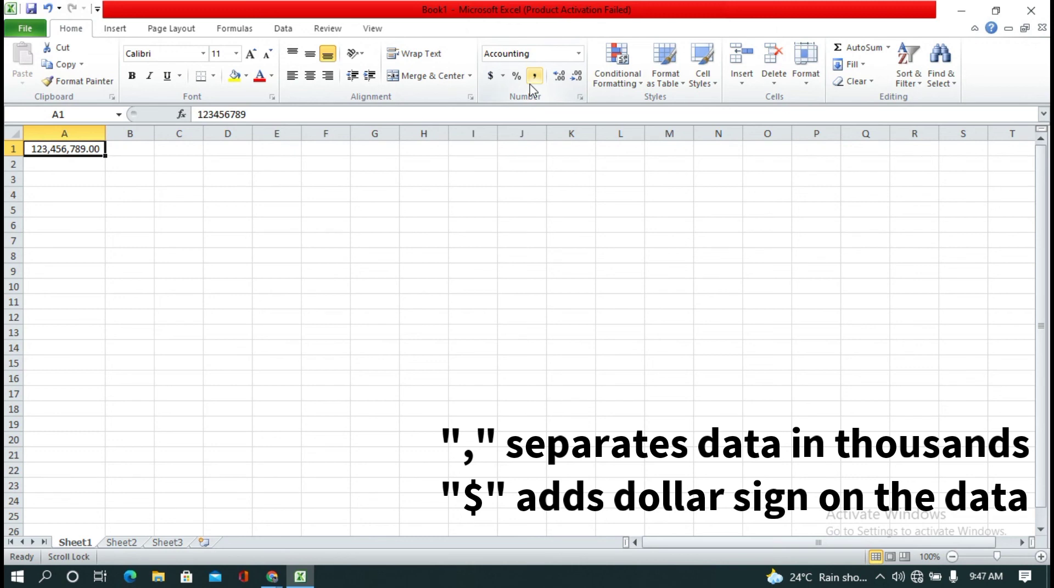
pyautogui.click(487, 78)
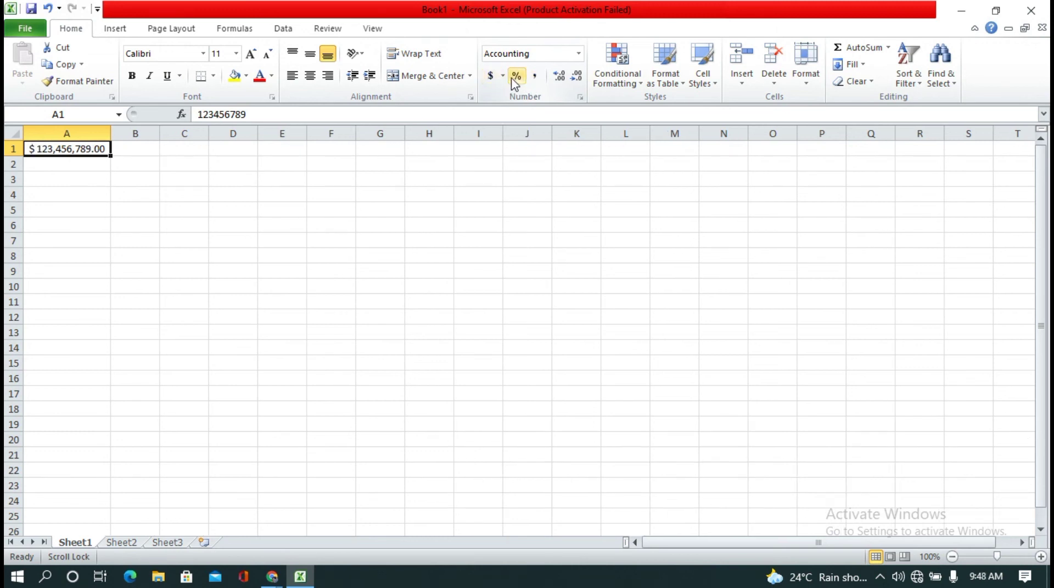
# Step: Increase the decimals of the dollar amount in A1 to three places, and reduce them to none
pyautogui.click(557, 88)
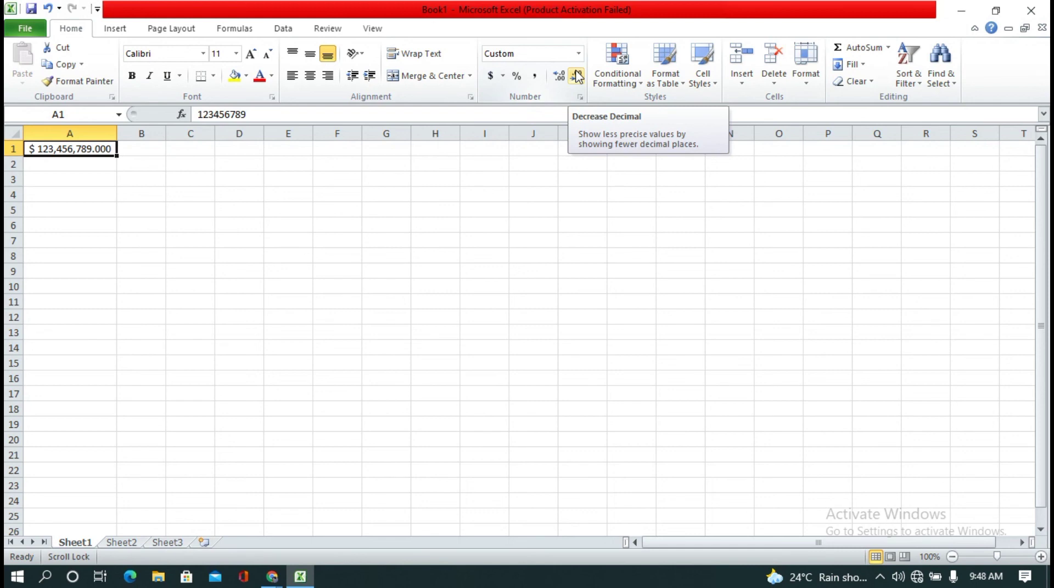
pyautogui.click(578, 77)
pyautogui.click(577, 76)
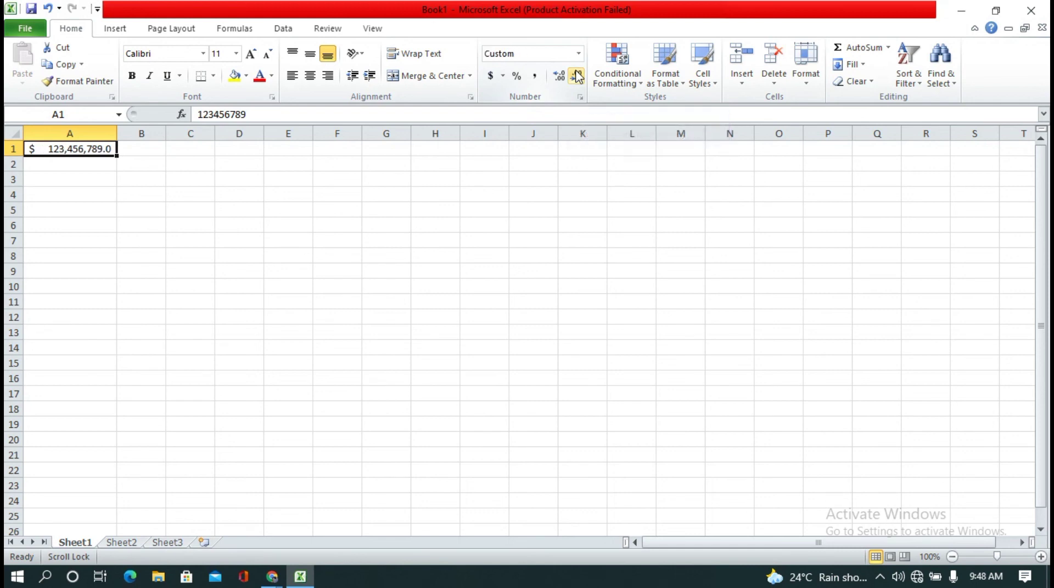
pyautogui.click(577, 77)
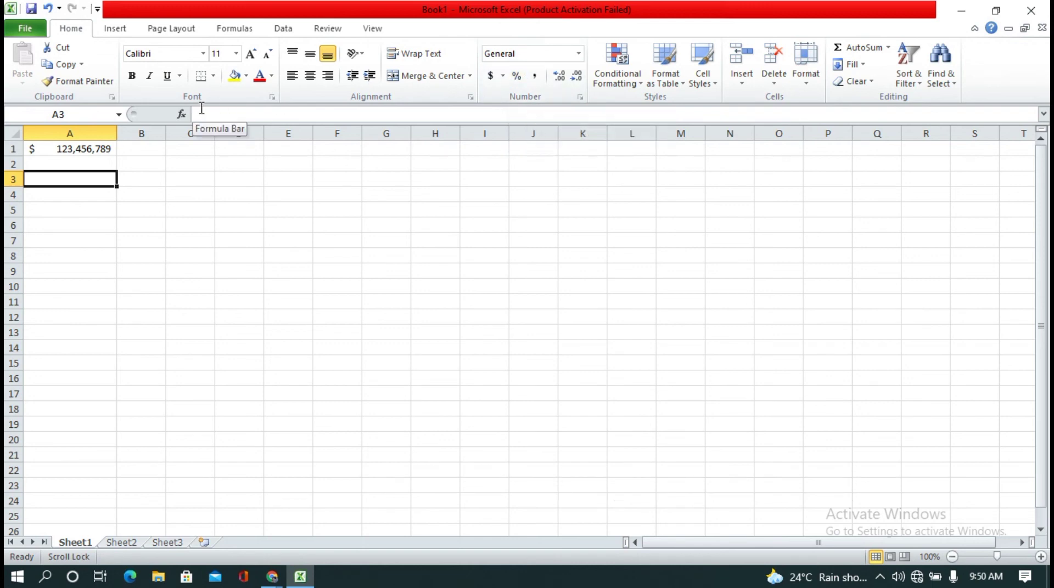
# Step: Enter 0.45 in cell A3 and format that cell with the percent style
pyautogui.write('0.45')
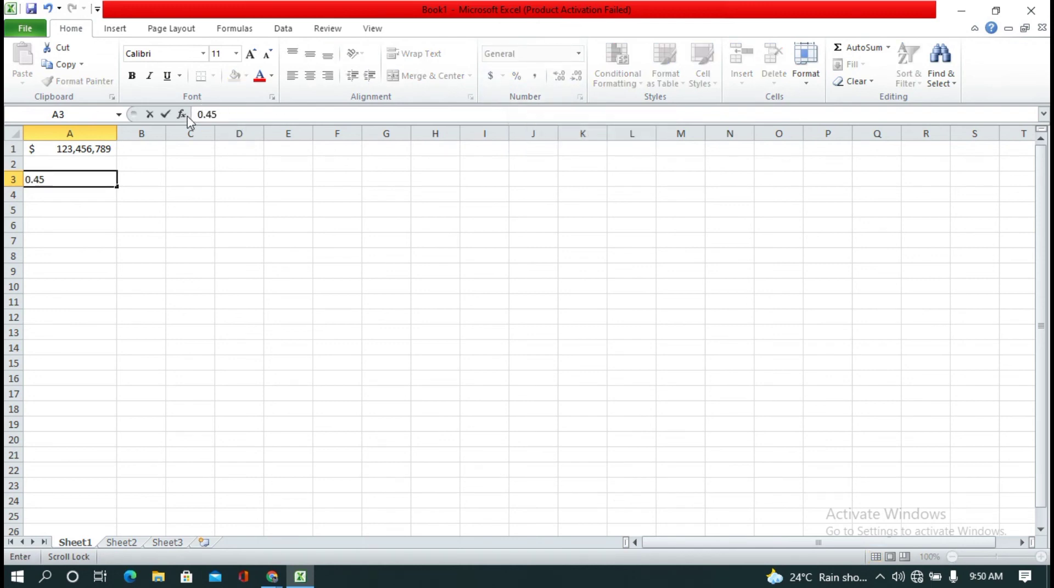
pyautogui.press('Return')
pyautogui.click(73, 180)
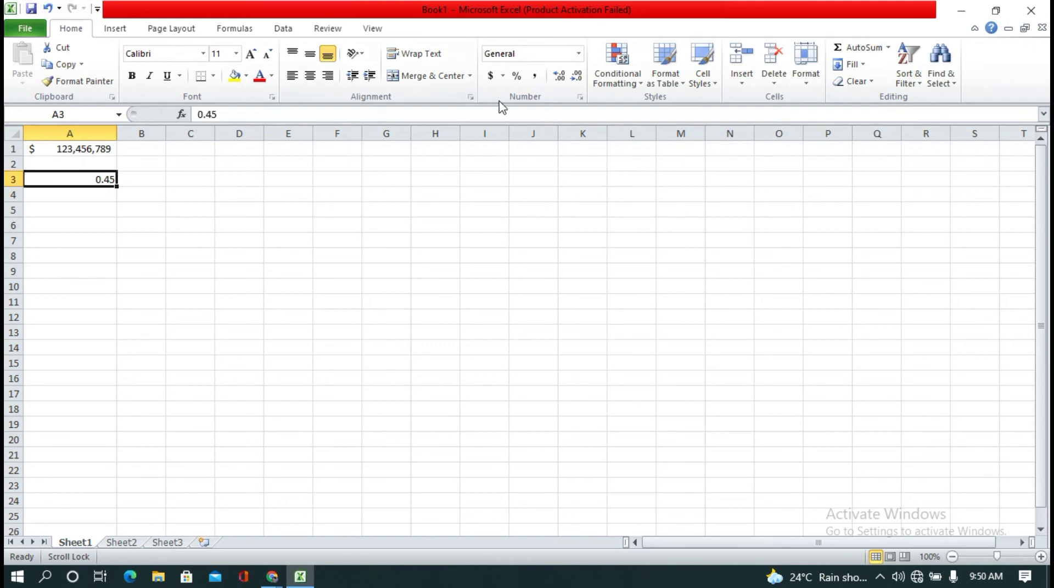
pyautogui.click(516, 77)
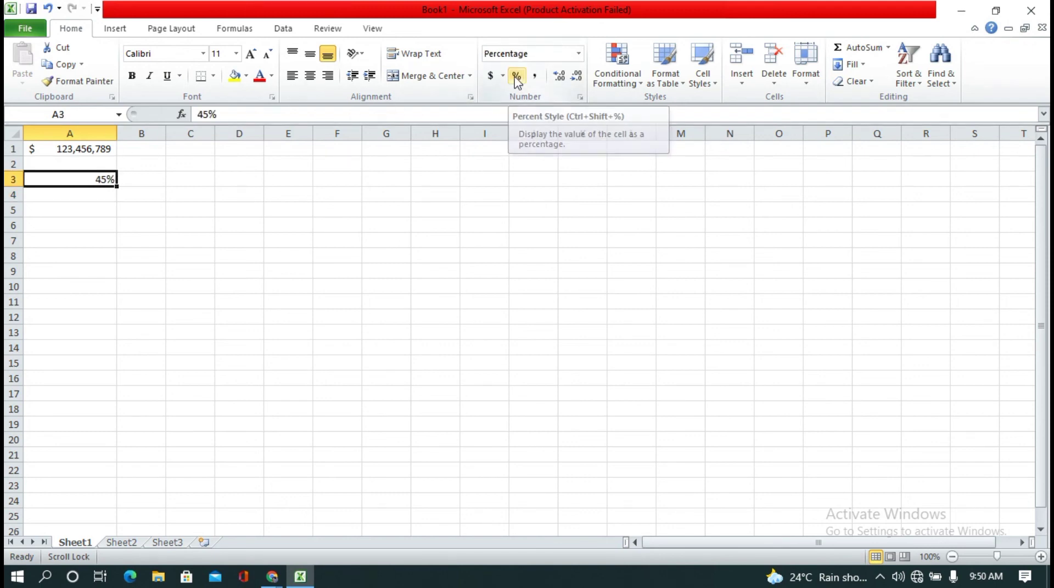